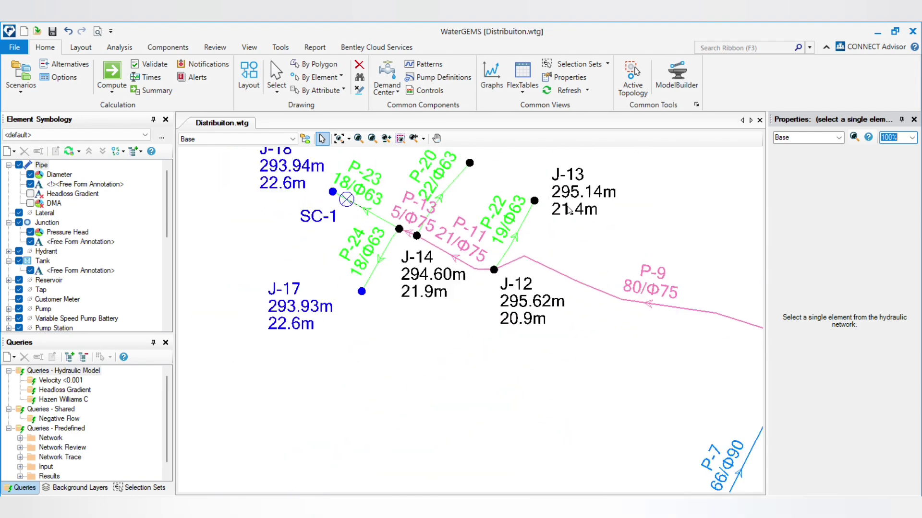
Fit the whole network in view and open the pipe FlexTable to reach its user-defined length columns.
scroll(269, 432, "up", 3)
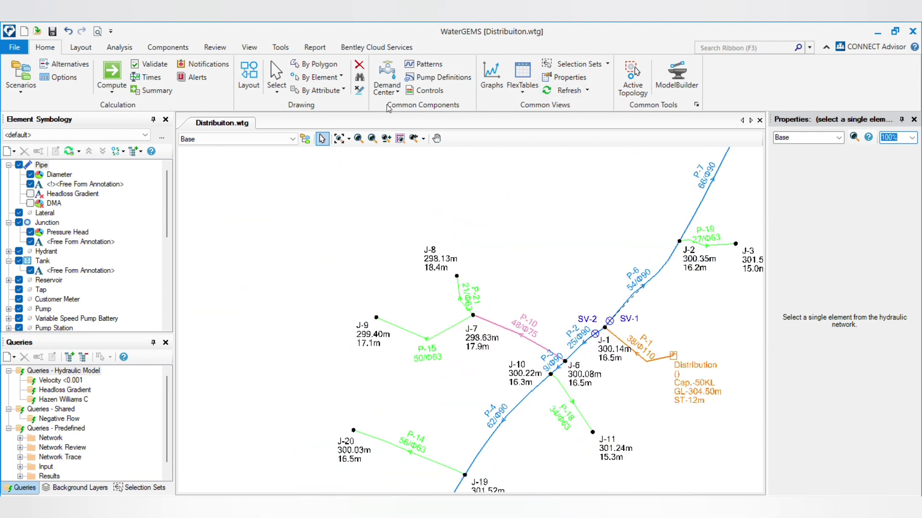
left_click(339, 138)
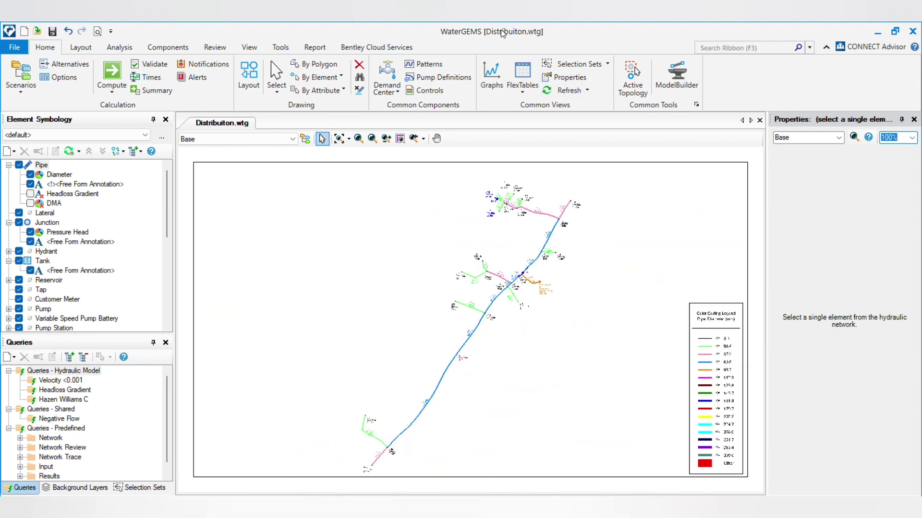
left_click(522, 86)
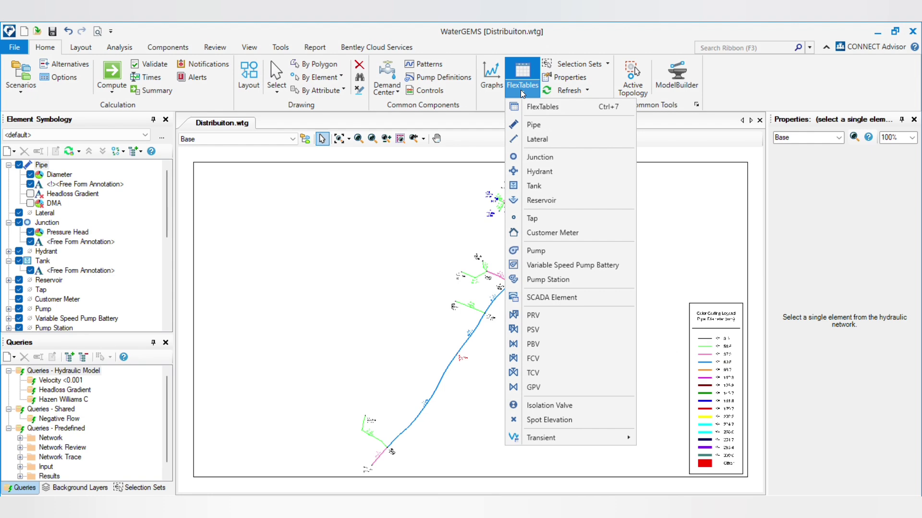
left_click(551, 127)
left_click_drag(563, 374, 714, 374)
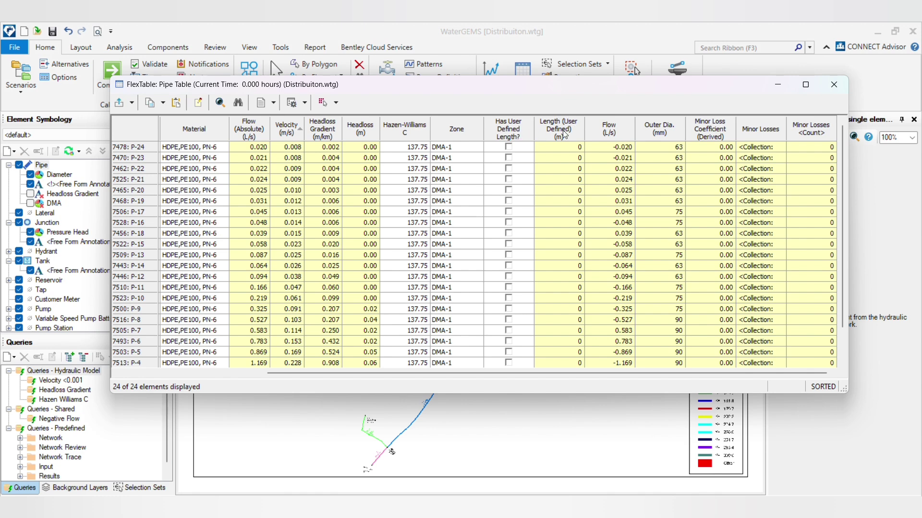
Remove the Has User Defined Length? and Length (User Defined) columns from the pipe table.
right_click(522, 134)
left_click(575, 260)
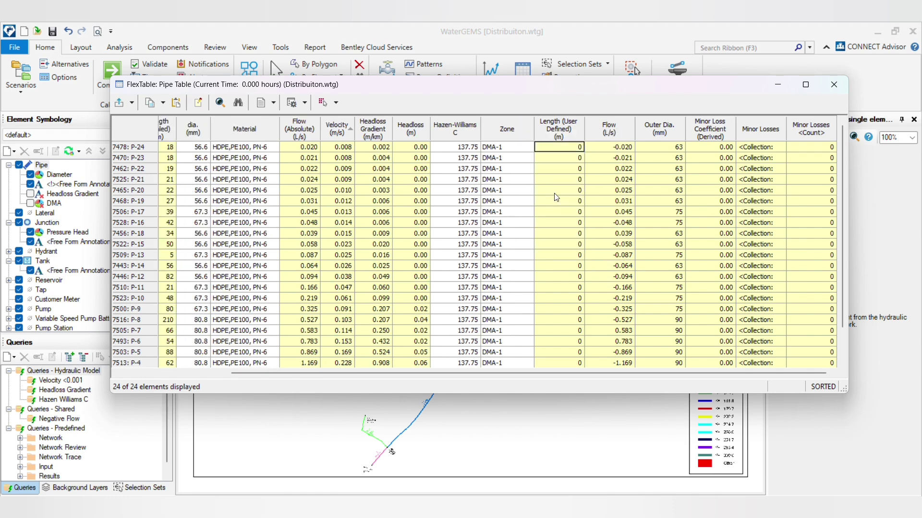
right_click(557, 127)
left_click(619, 282)
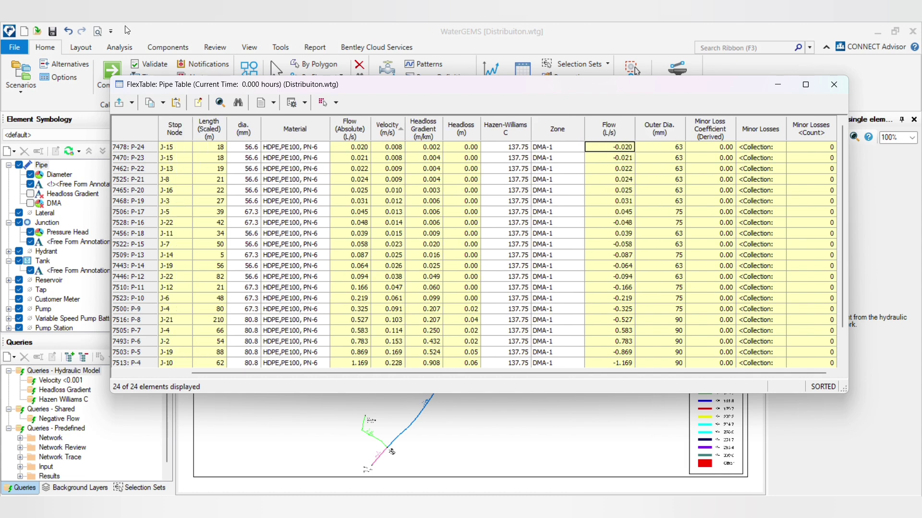
Edit the pipe table's column selection and add the Length (User Defined) column.
left_click(199, 103)
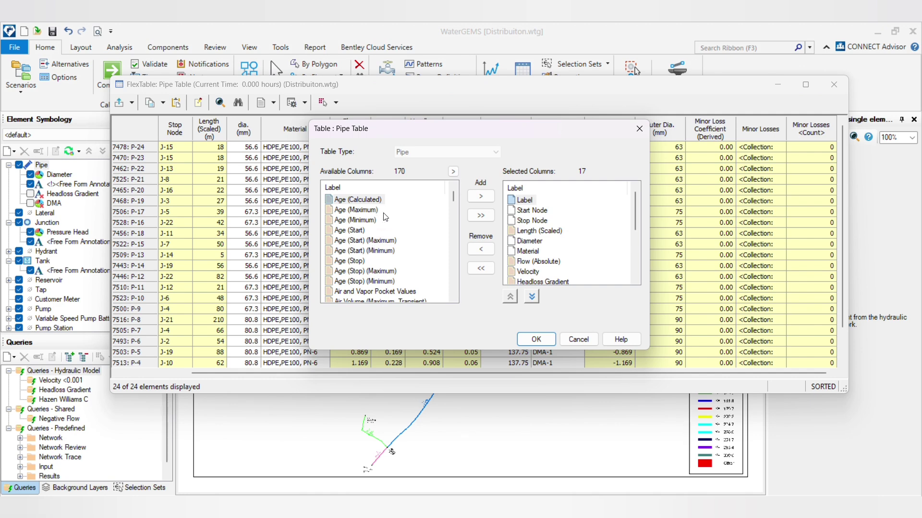
left_click(371, 251)
key("u")
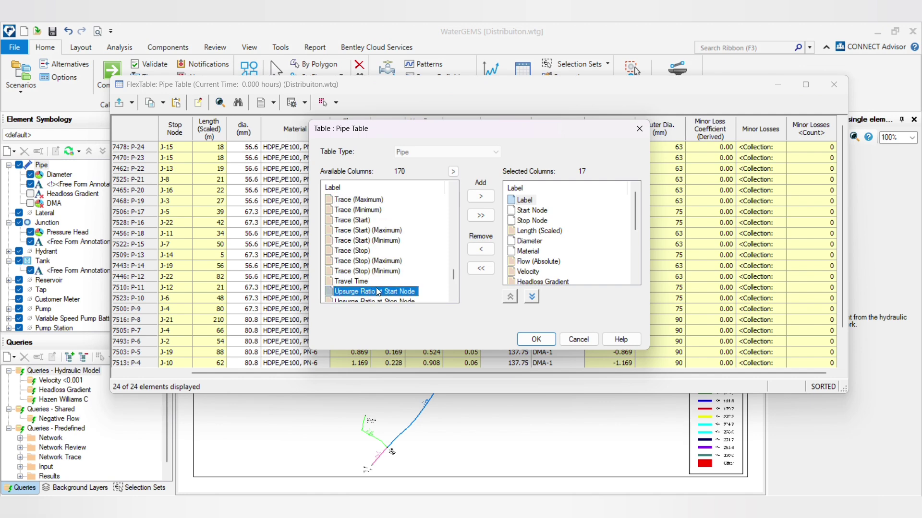
scroll(367, 258, "down", 1)
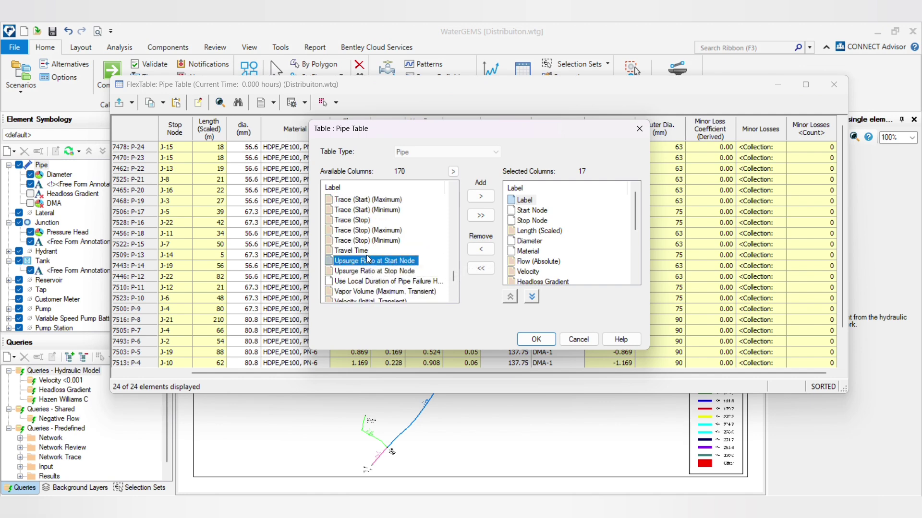
key("Down")
scroll(384, 247, "down", 2)
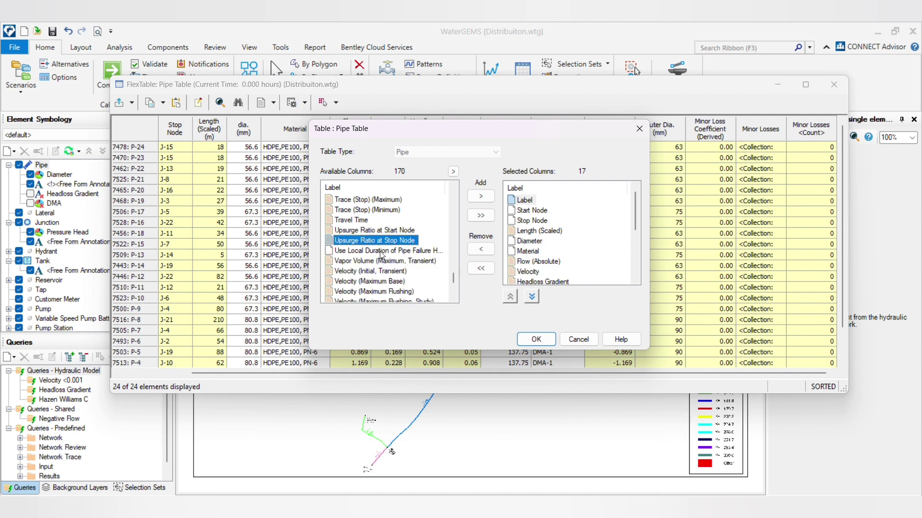
scroll(400, 238, "up", 2)
scroll(401, 238, "up", 3)
key("l")
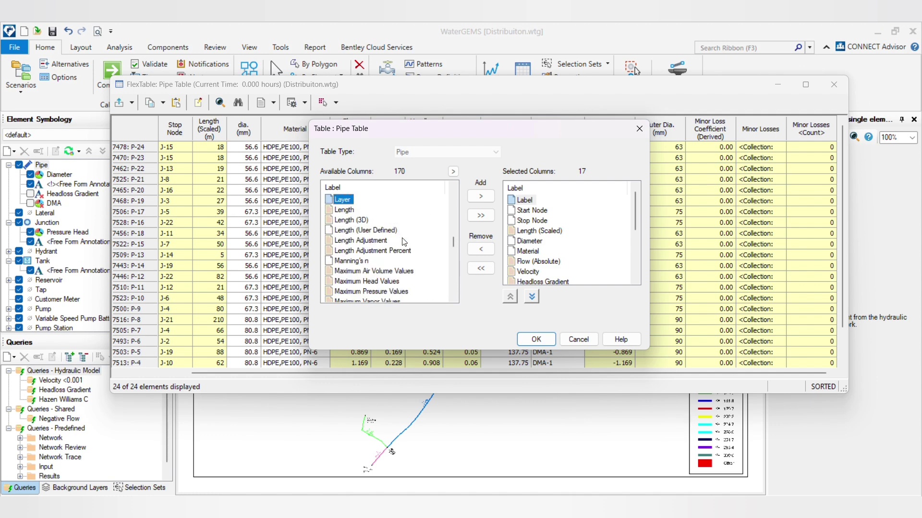
left_click(359, 231)
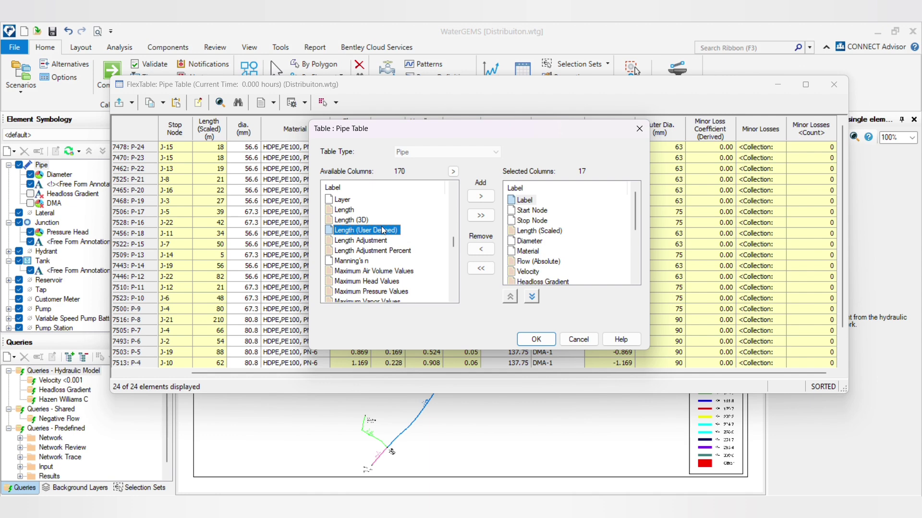
left_click(481, 197)
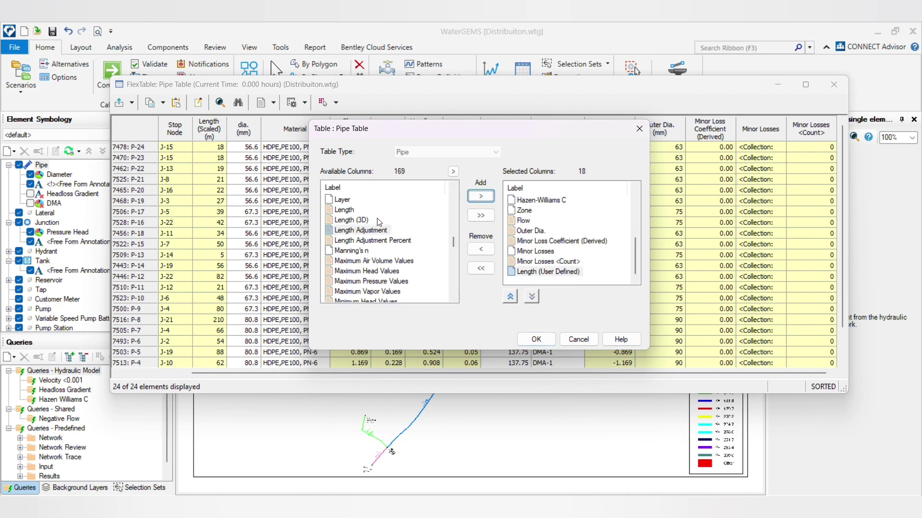
Add the Has User Defined Length? column, apply the column selection and close the pipe table.
key("u")
scroll(384, 256, "down", 2)
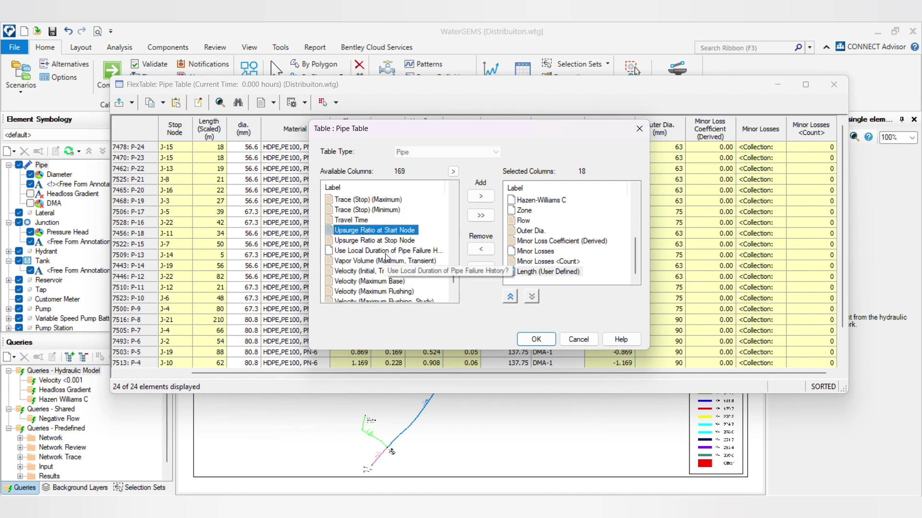
scroll(387, 257, "down", 2)
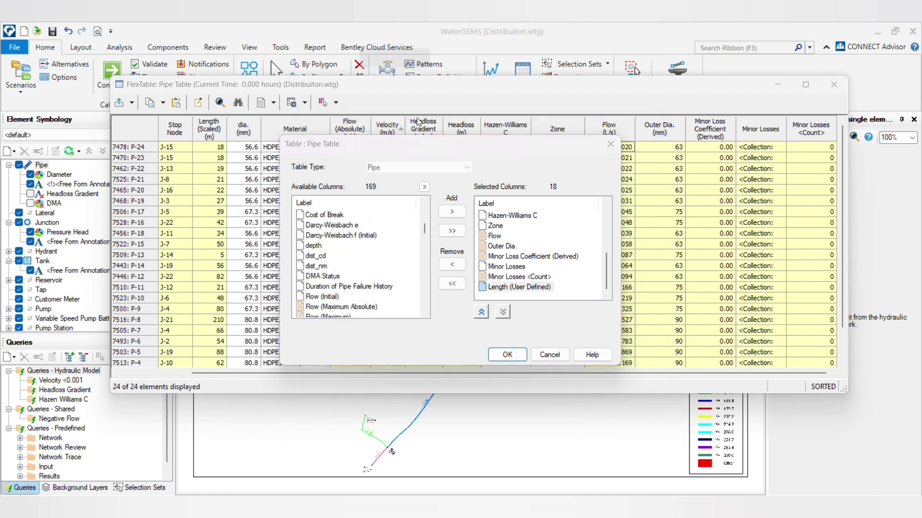
scroll(355, 303, "down", 2)
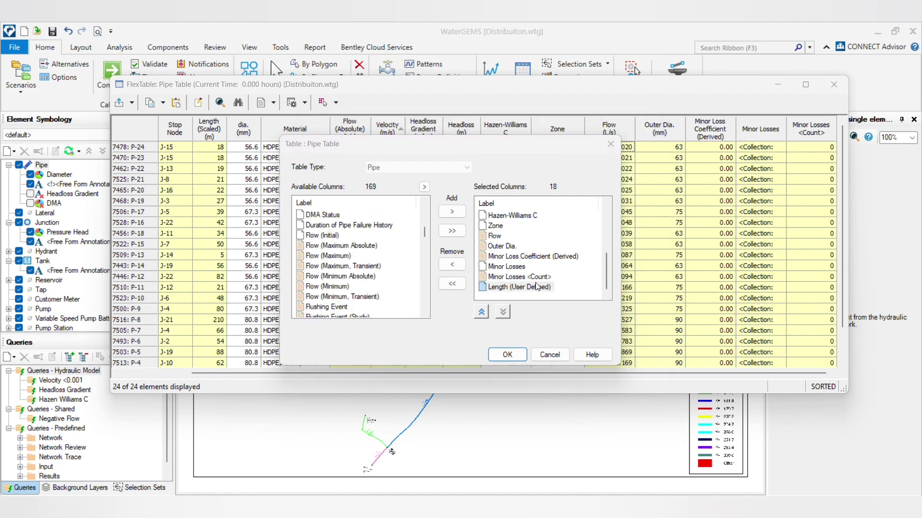
left_click(350, 277)
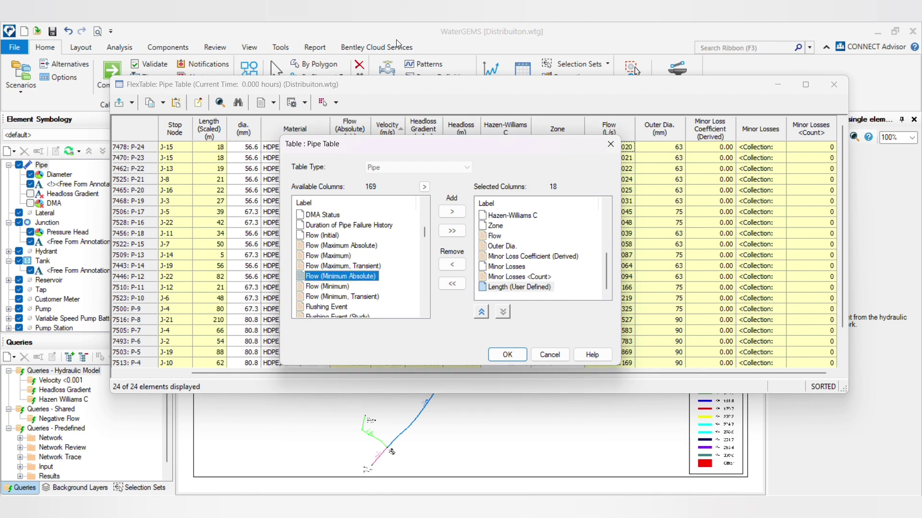
scroll(362, 273, "down", 1)
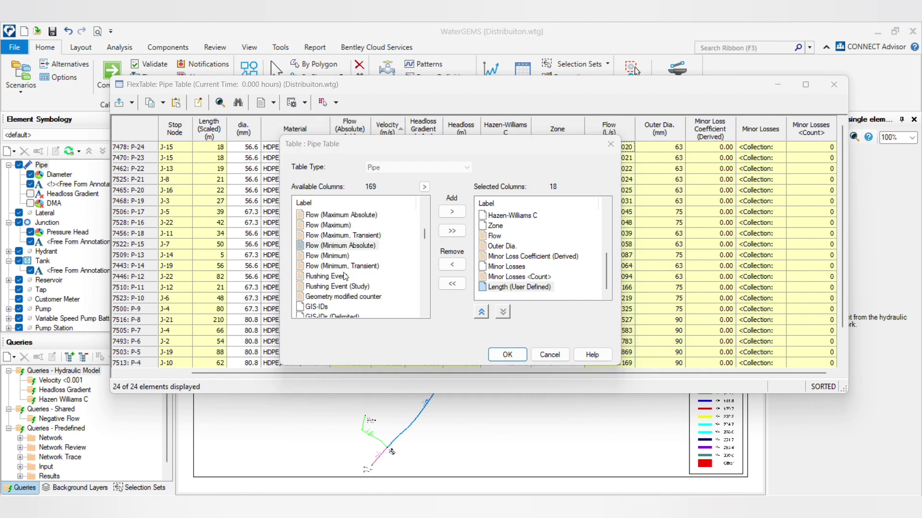
left_click(347, 277)
scroll(339, 289, "down", 1)
left_click(342, 297)
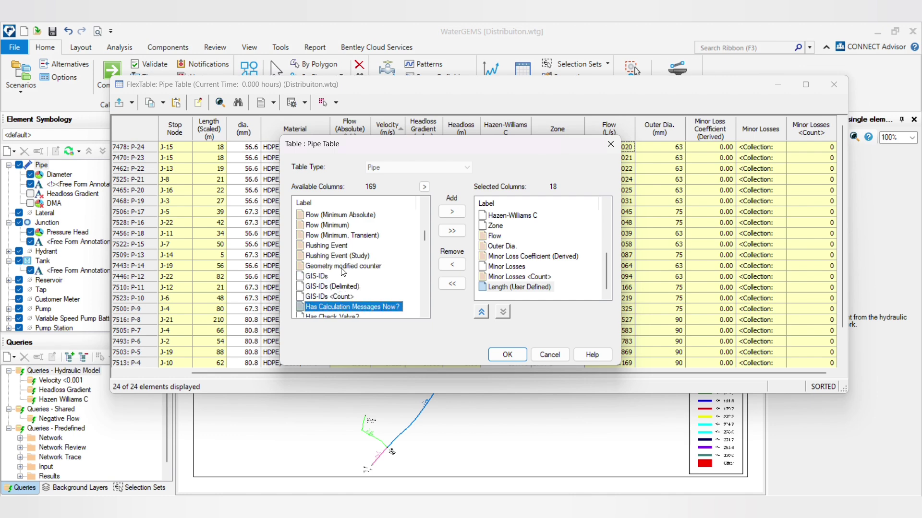
scroll(341, 273, "down", 1)
scroll(340, 287, "down", 1)
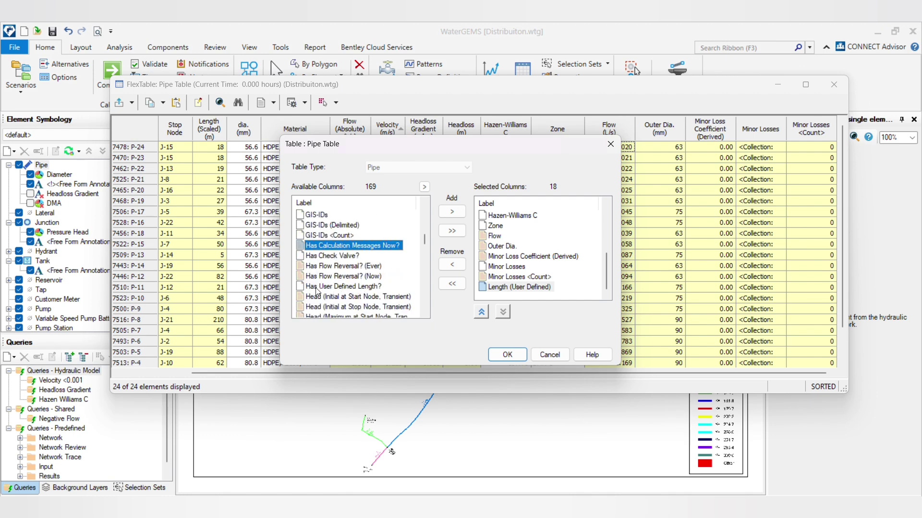
left_click(317, 286)
left_click(452, 212)
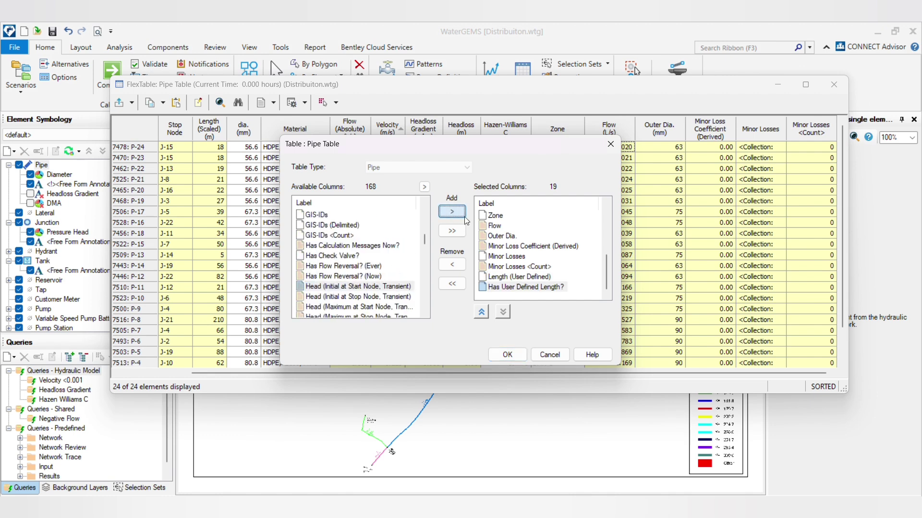
left_click(507, 355)
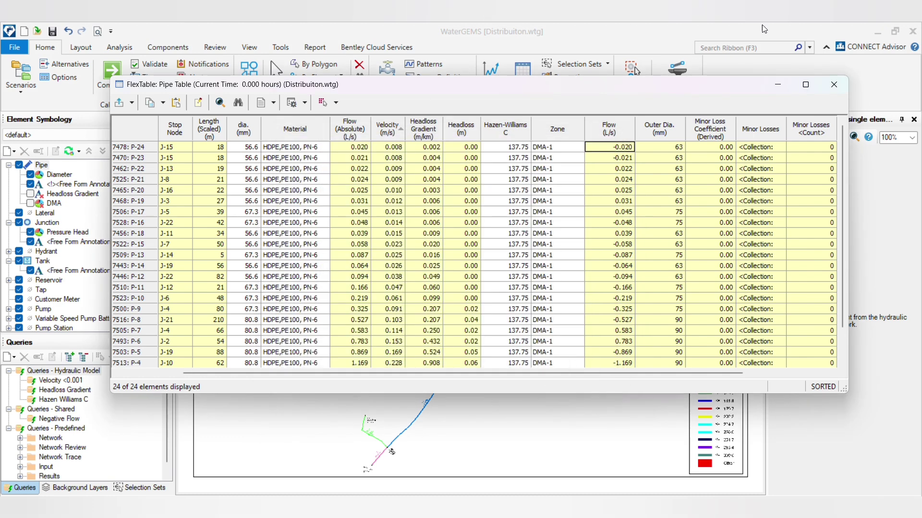
left_click_drag(479, 372, 779, 370)
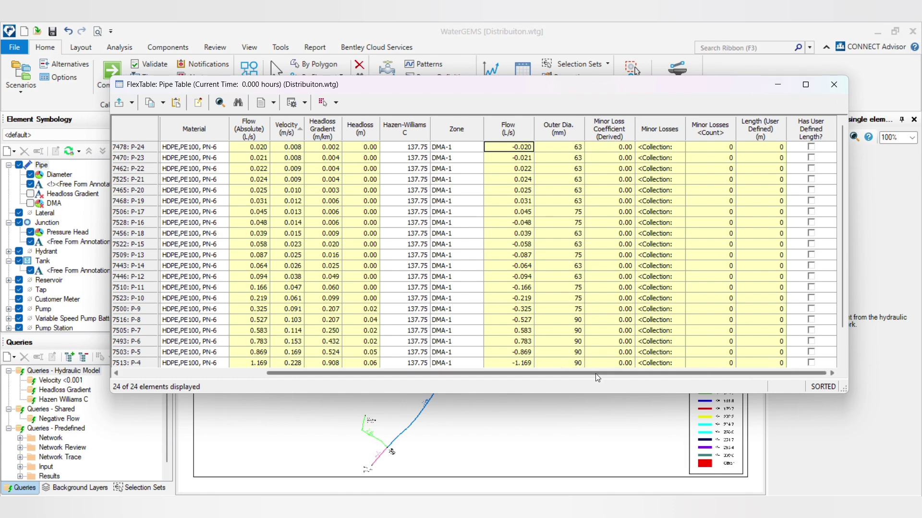
left_click(834, 84)
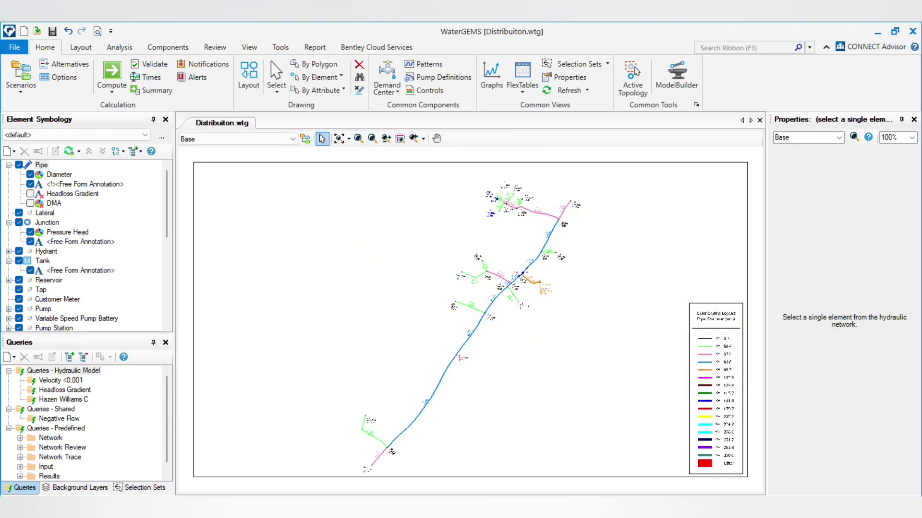
Reopen the pipe FlexTable and copy the Length (Scaled) values of all pipes.
scroll(528, 274, "up", 3)
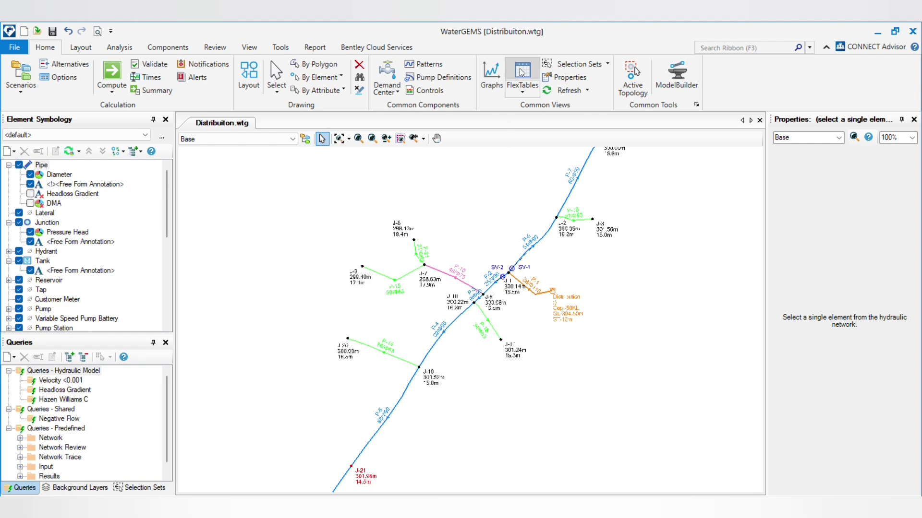
left_click(533, 91)
left_click(564, 121)
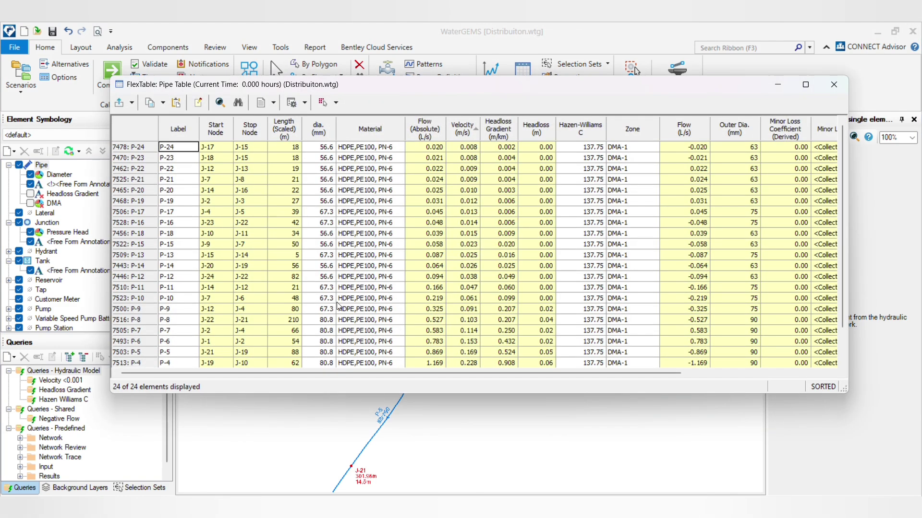
left_click_drag(288, 146, 290, 207)
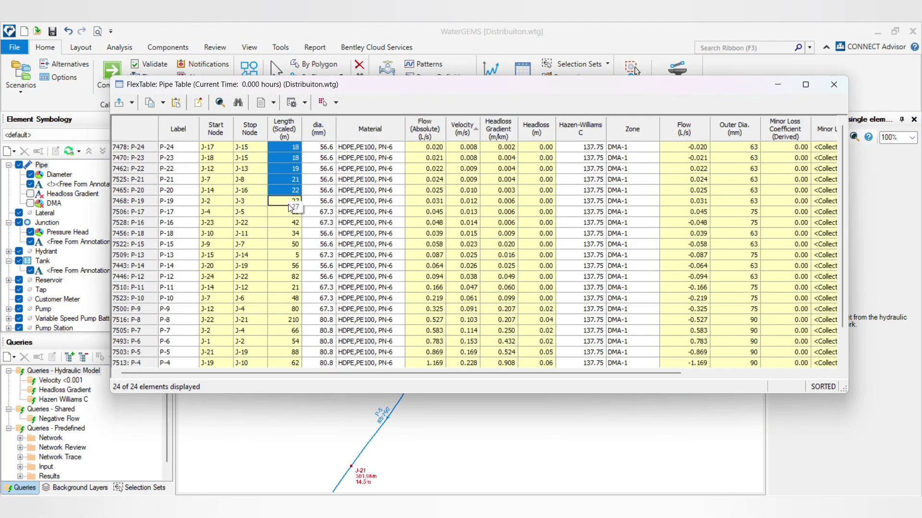
key("ctrl+shift+Down")
key("ctrl+c")
scroll(271, 180, "up", 2)
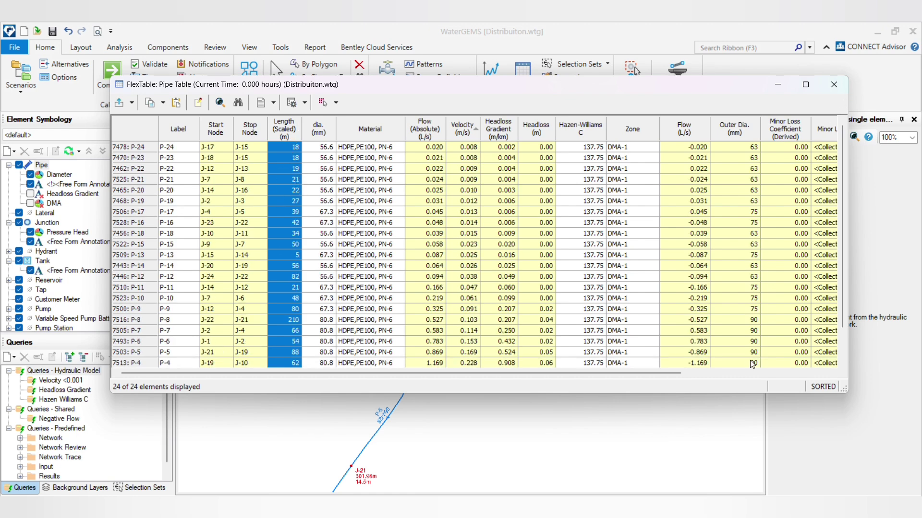
Paste the copied scaled lengths into the Length (User Defined) column, starting at pipe P-24.
left_click_drag(678, 373, 823, 373)
left_click(771, 149)
key("ctrl+v")
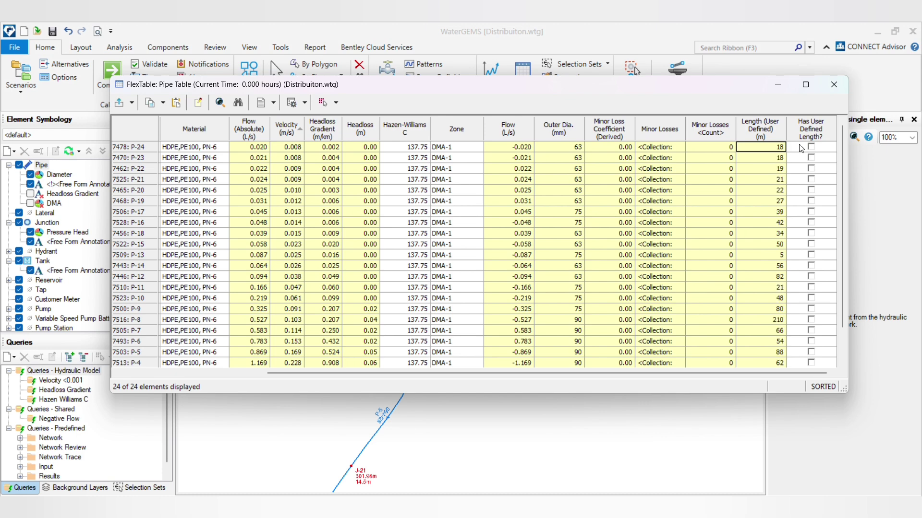
Multiply all Length (User Defined) values by 1.1 with a Global Edit.
left_click_drag(764, 149, 775, 279)
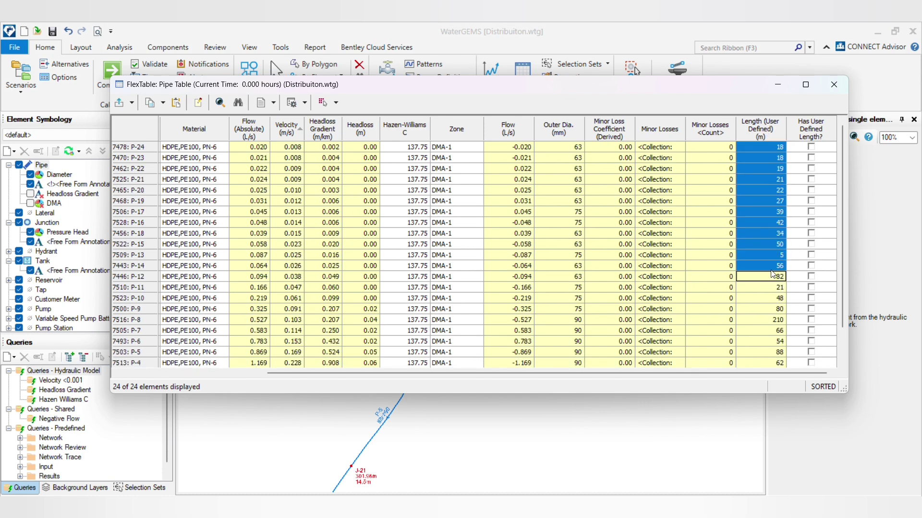
right_click(765, 131)
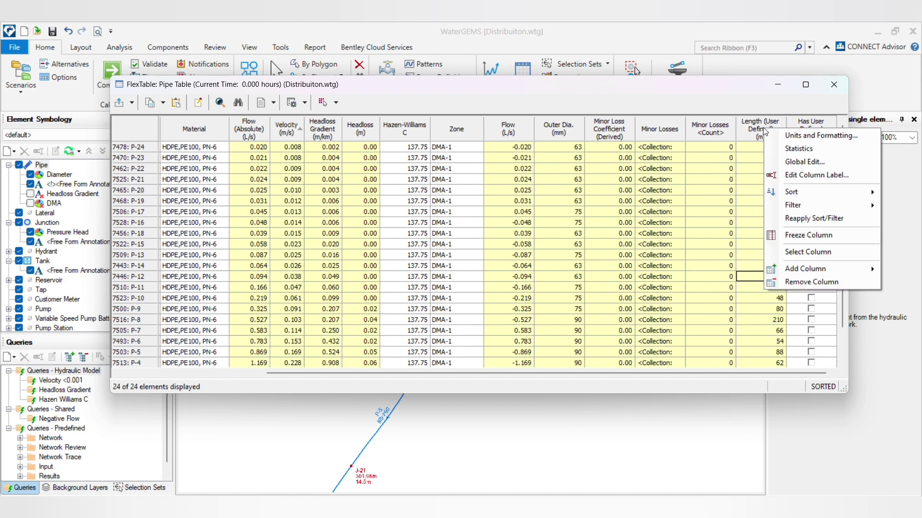
left_click(806, 162)
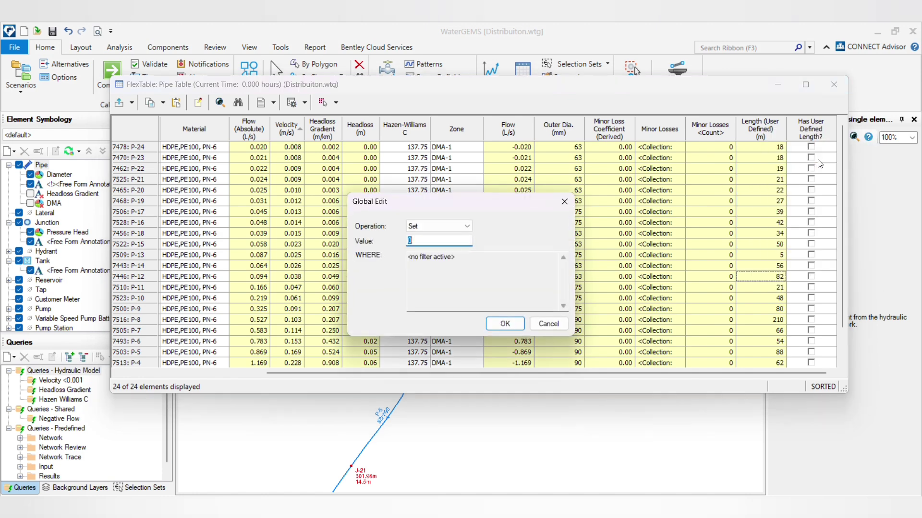
left_click(434, 226)
left_click(435, 266)
key("Tab")
type("1.1")
left_click(512, 318)
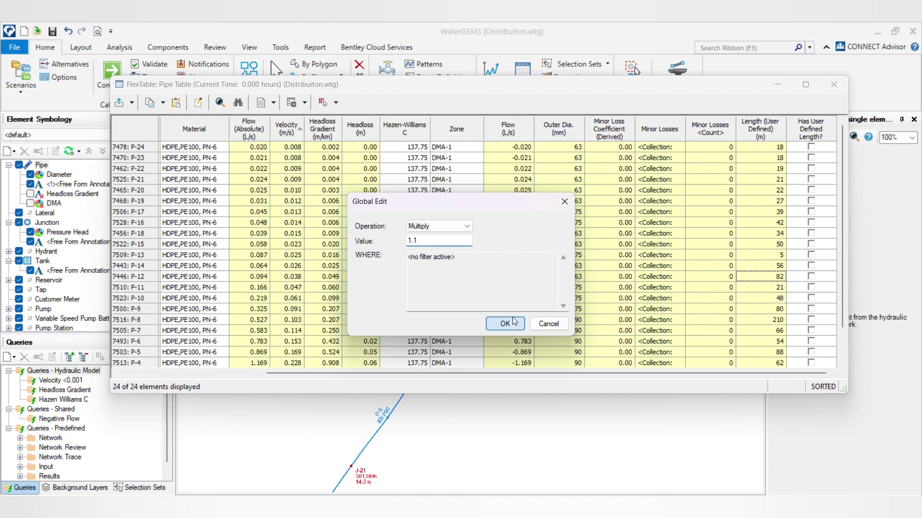
Show the statistics of the Length (User Defined) column and check the sum of the lengths.
left_click_drag(754, 150, 766, 425)
right_click(770, 136)
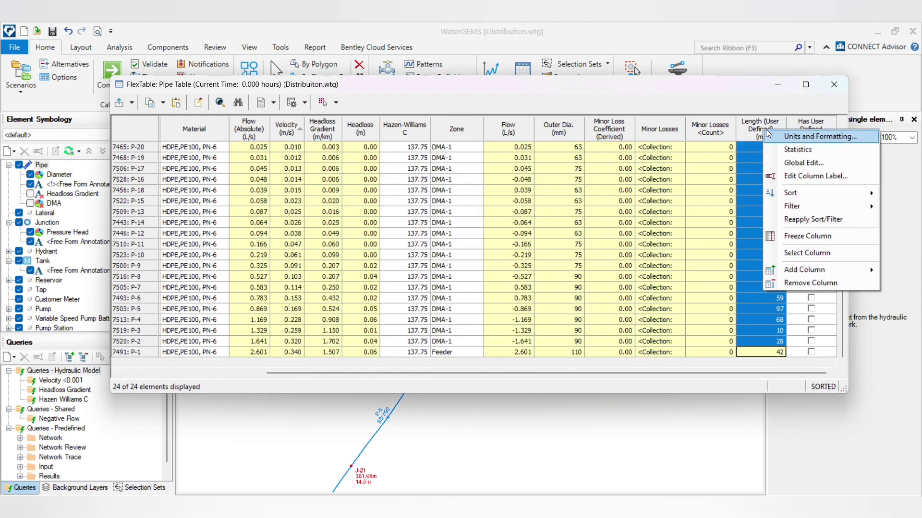
left_click(790, 149)
double_click(471, 286)
left_click(458, 286)
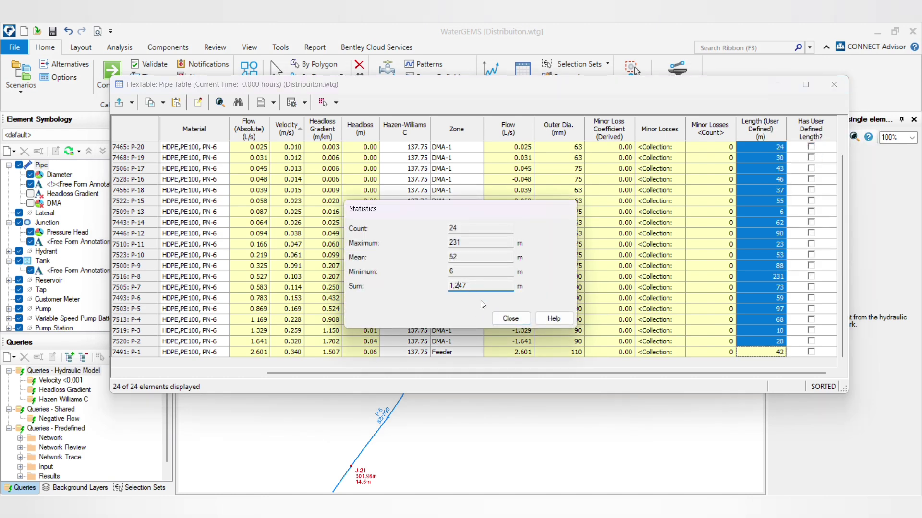
Show the statistics of the Length (Scaled) column and check the sum of the scaled lengths.
left_click(505, 318)
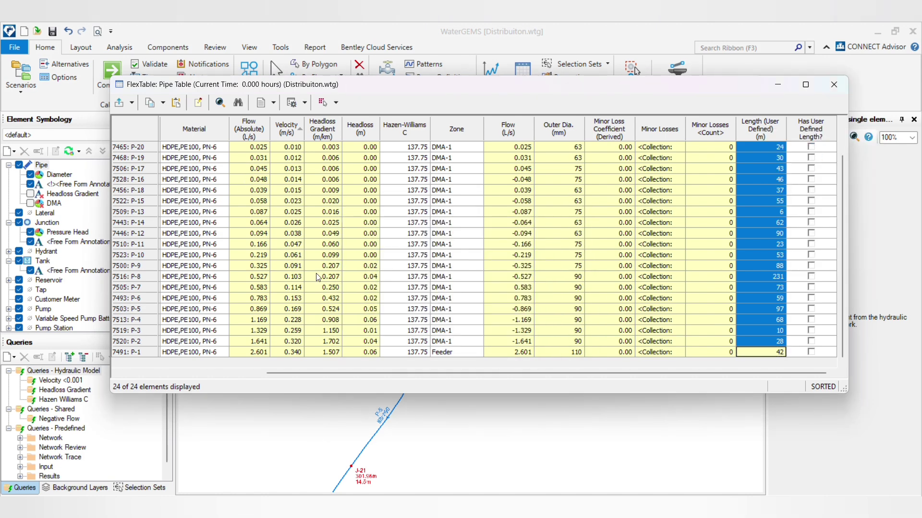
left_click_drag(346, 373, 142, 296)
right_click(296, 135)
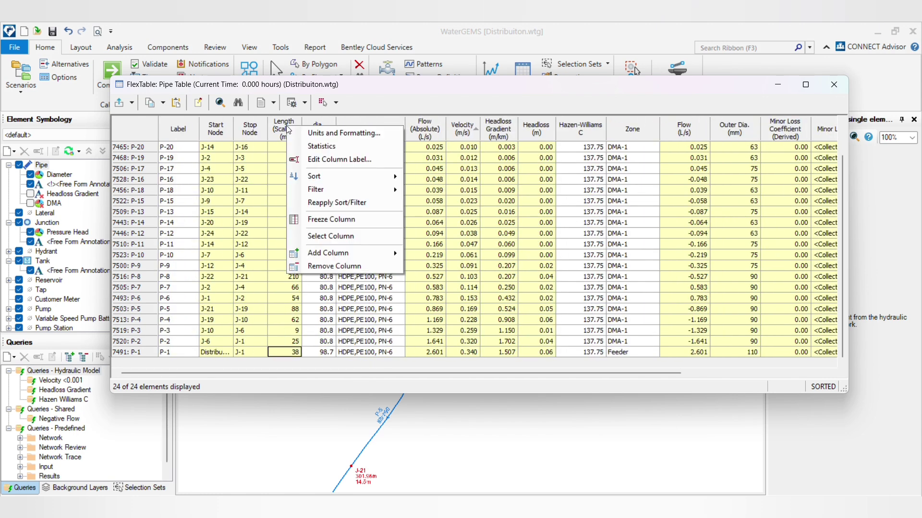
left_click(341, 148)
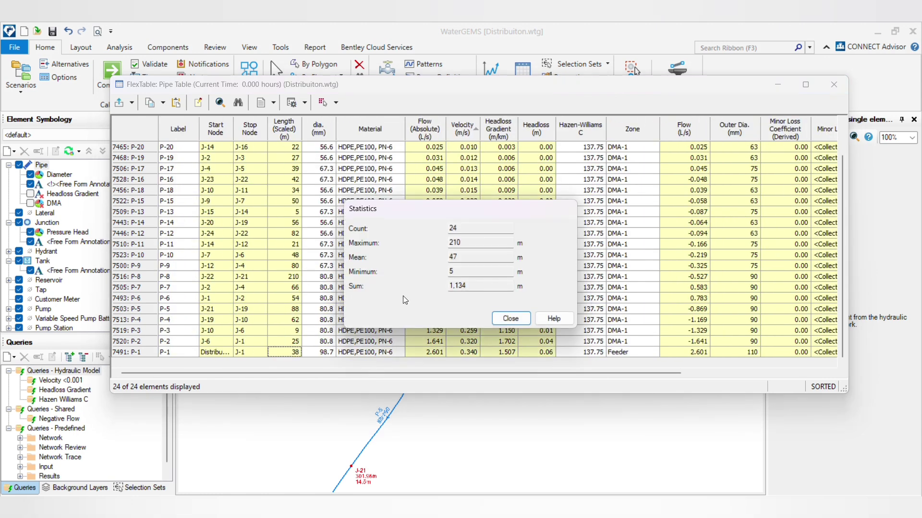
left_click_drag(474, 288, 449, 287)
left_click(511, 318)
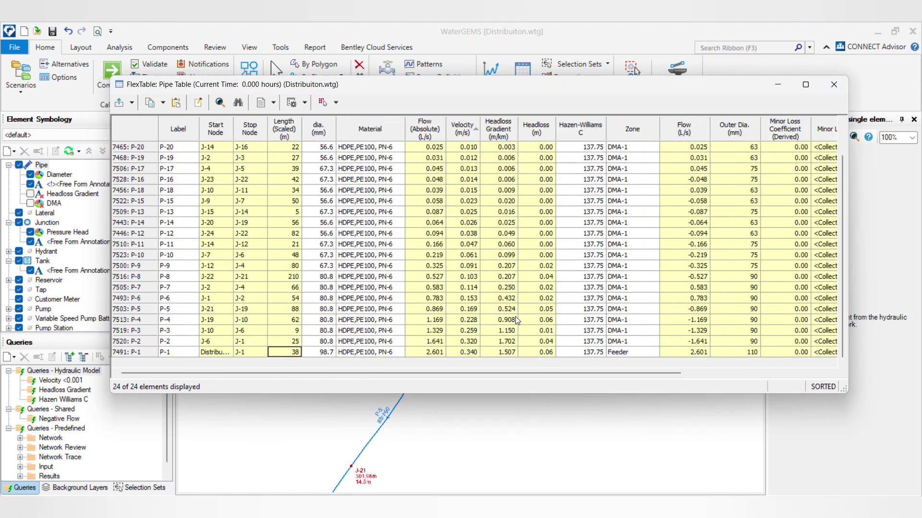
Open the Calculator, multiply the scaled length total 1134 by 1.1, and close it.
key("XF86Calculator")
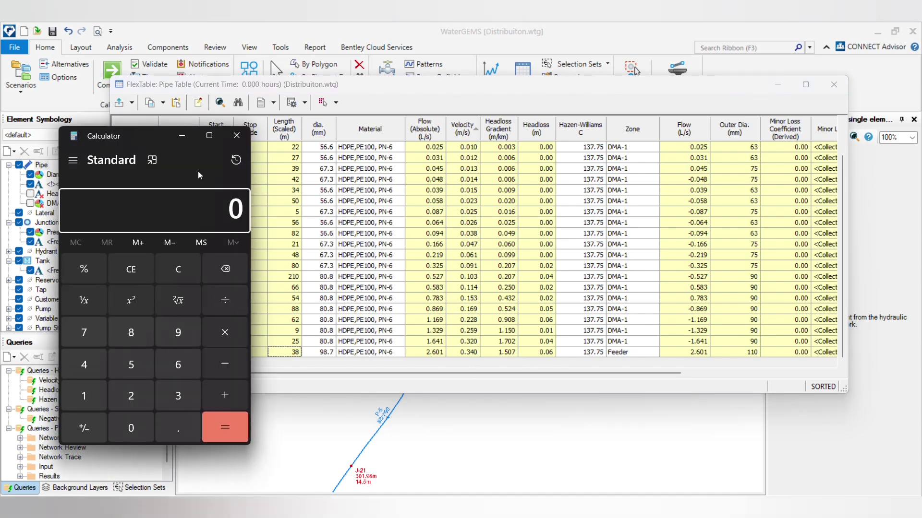
type("1134")
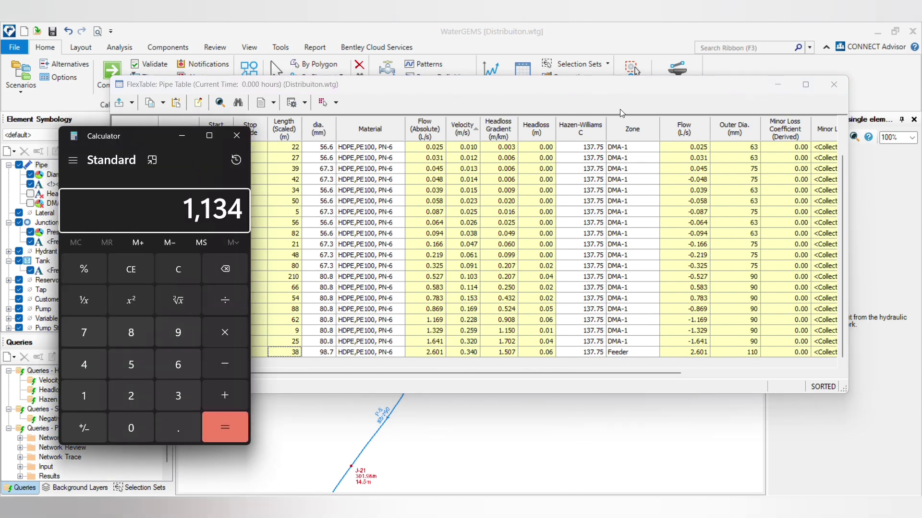
type("*1.1")
key("Return")
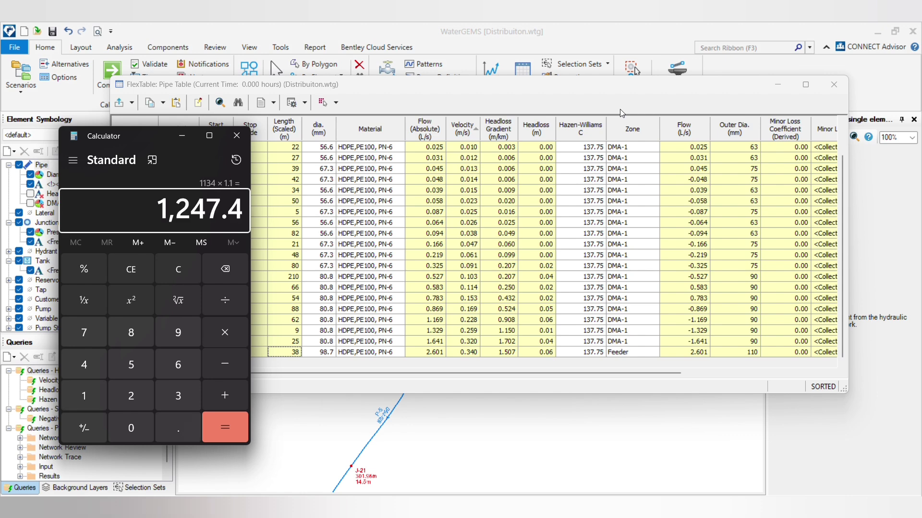
left_click(237, 137)
Enable Has User Defined Length? individually for pipes P-24, P-23, P-22, P-21 and P-20.
left_click_drag(491, 373, 779, 318)
scroll(745, 159, "up", 2)
left_click_drag(769, 155, 768, 408)
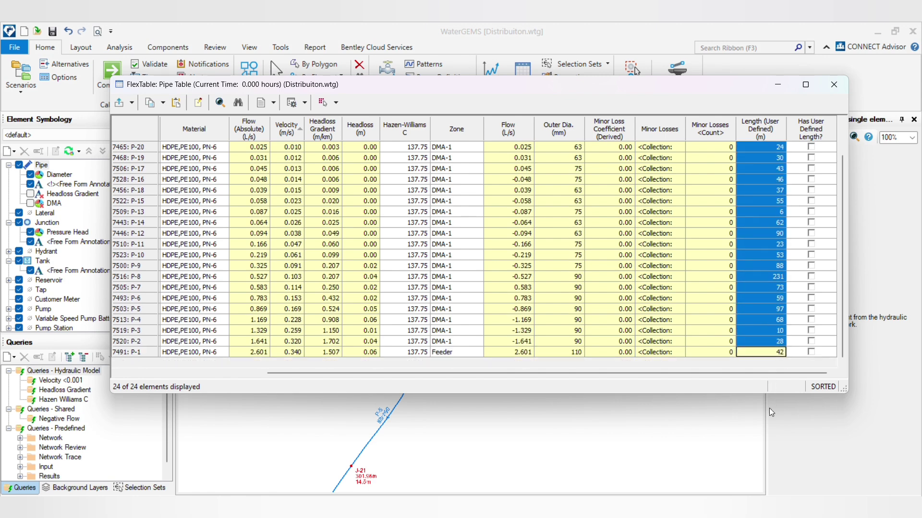
scroll(783, 156, "up", 1)
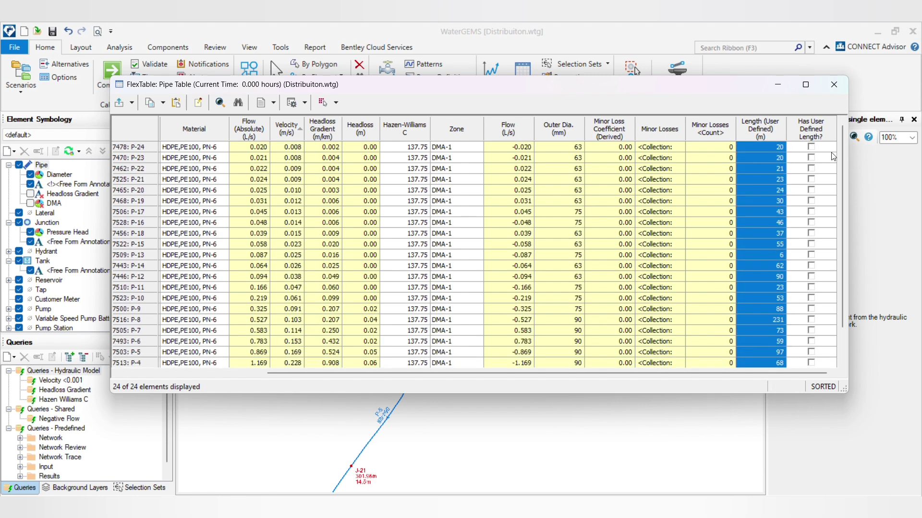
left_click(813, 149)
left_click(816, 158)
left_click(812, 169)
left_click(813, 181)
left_click(811, 192)
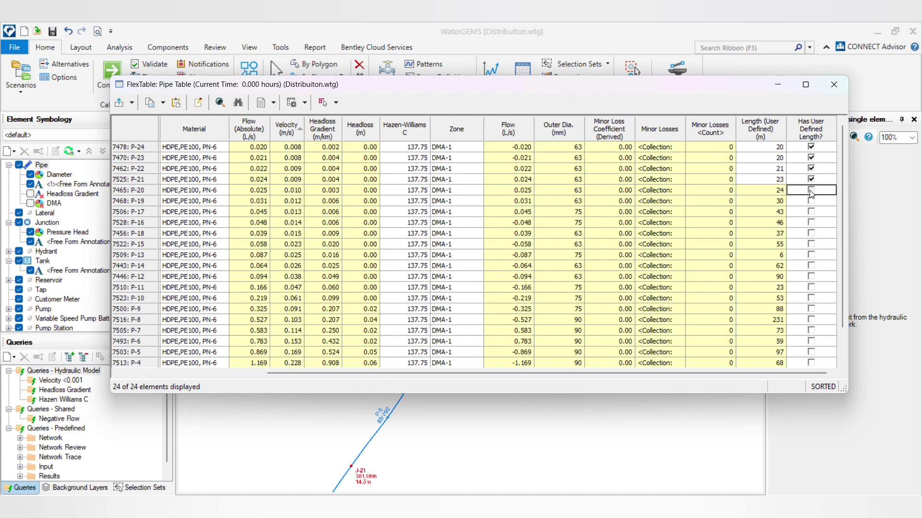
Enable Has User Defined Length? for all pipes with a Global Edit using the Set operation.
right_click(805, 131)
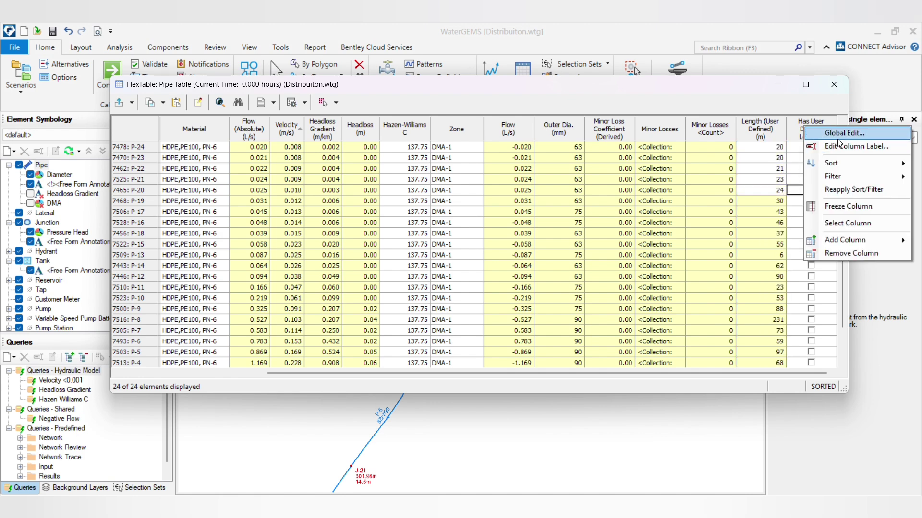
left_click(838, 139)
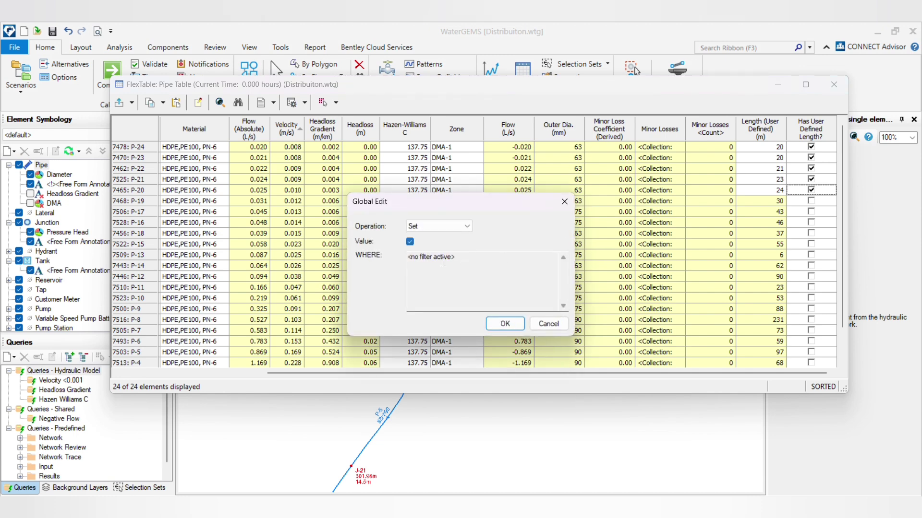
left_click(506, 325)
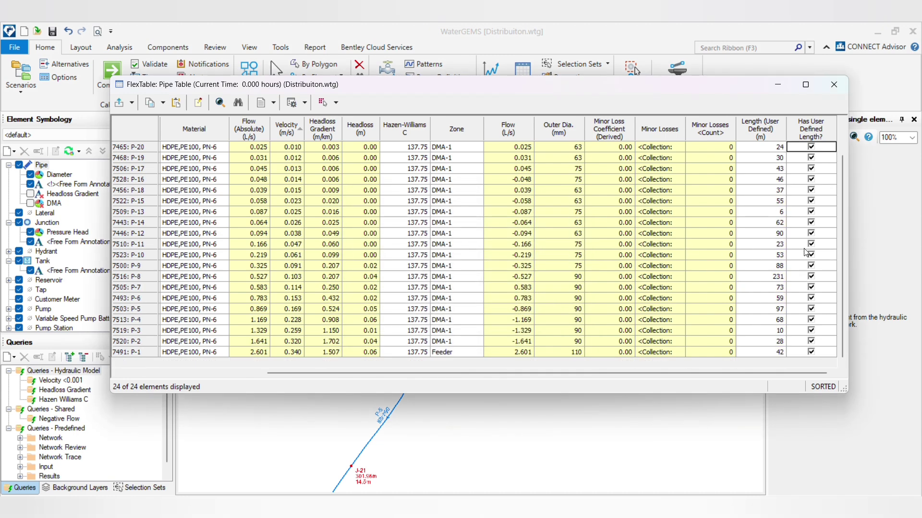
Compare the Length (User Defined) values with the Length (Scaled) values in the pipe table.
mouse_move(716, 373)
left_mouse_down()
mouse_move(665, 375)
mouse_move(717, 375)
left_mouse_up()
left_click_drag(773, 148, 786, 266)
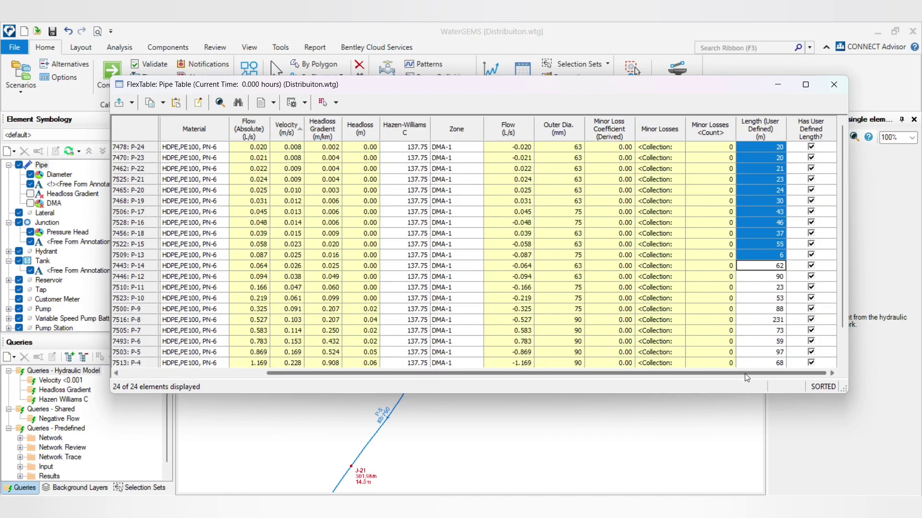
left_click_drag(744, 373, 476, 363)
left_click_drag(288, 147, 288, 222)
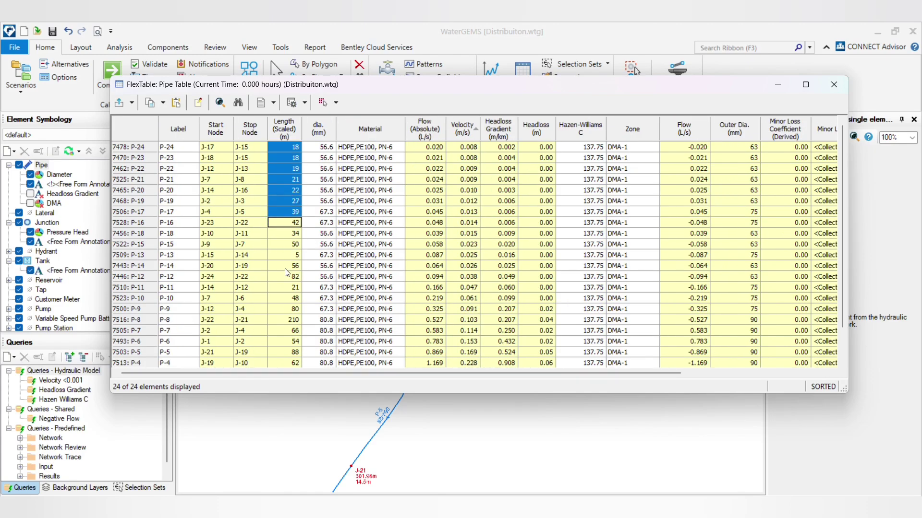
left_click_drag(287, 273, 288, 341)
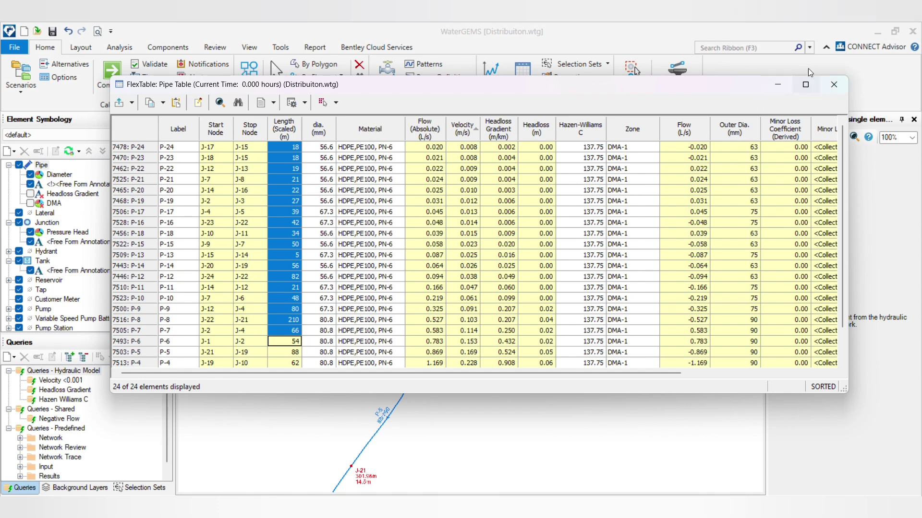
Close the FlexTable, select pipe P-5 in the drawing and check Length (User Defined) in its properties.
left_click(833, 84)
scroll(296, 451, "up", 6)
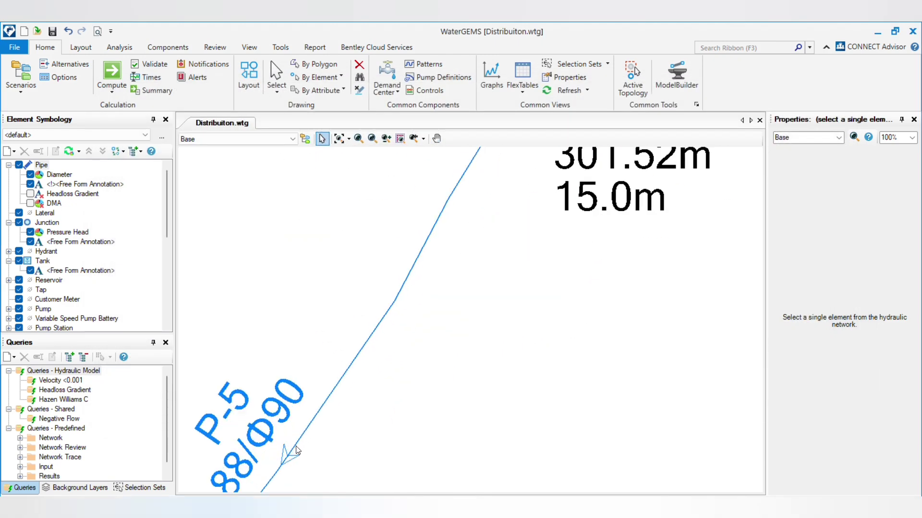
scroll(509, 269, "down", 5)
left_click(463, 319)
scroll(510, 305, "up", 4)
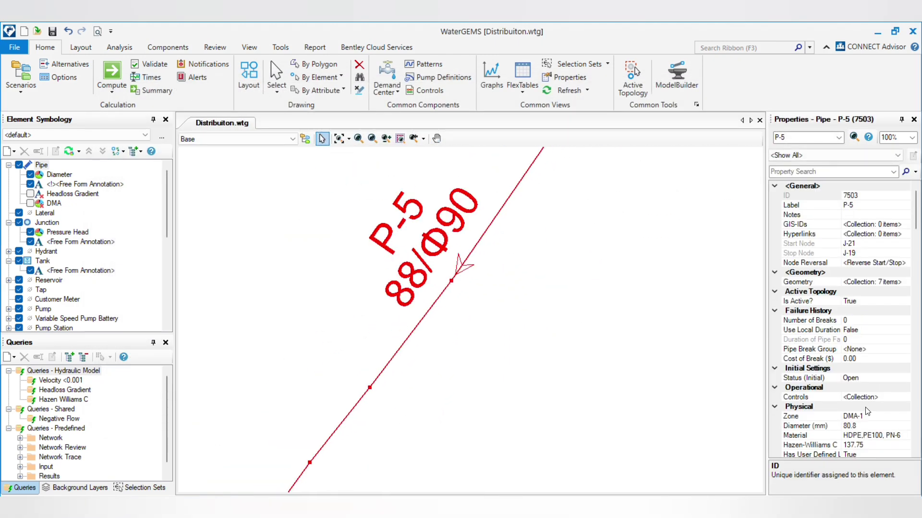
scroll(867, 411, "down", 4)
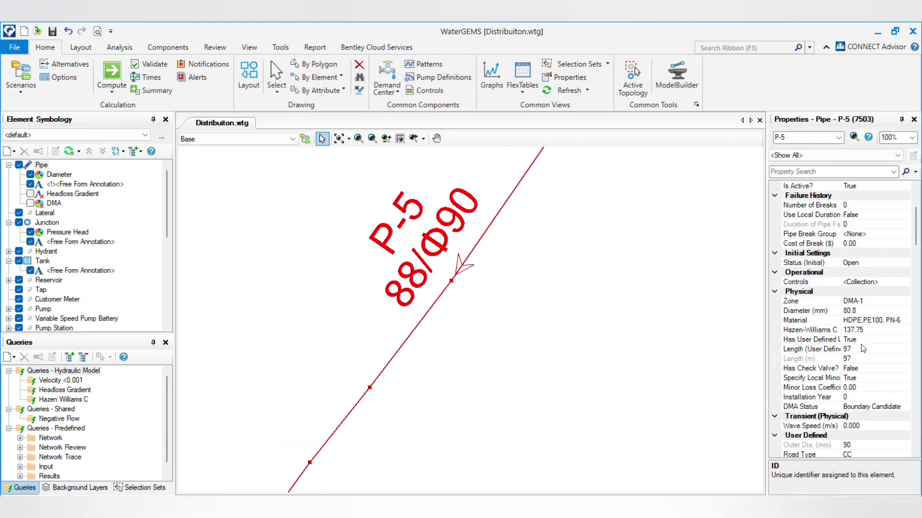
left_click(861, 348)
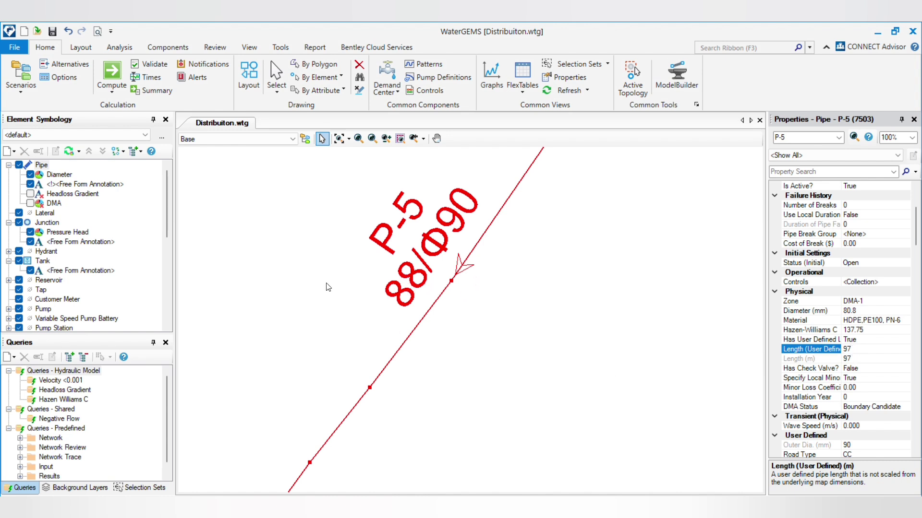
Show the whole network with nothing selected and compute the hydraulic model.
left_click(339, 139)
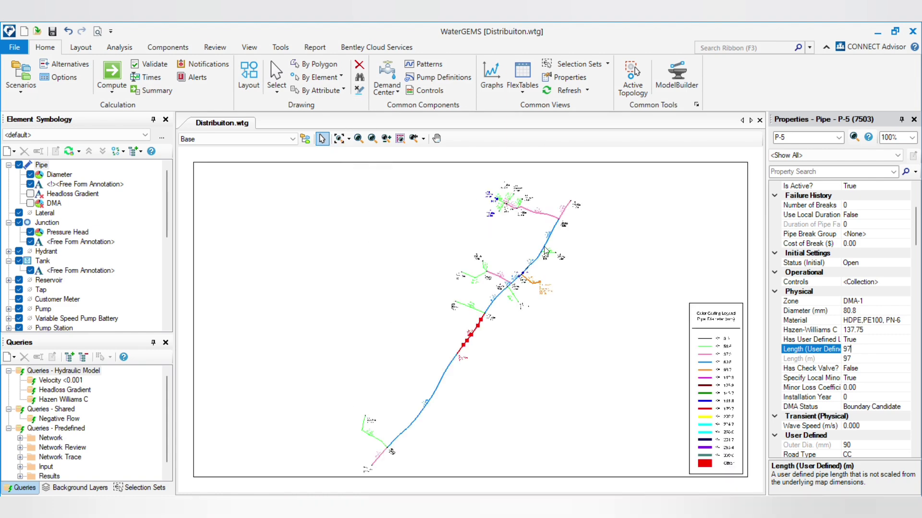
left_click(511, 370)
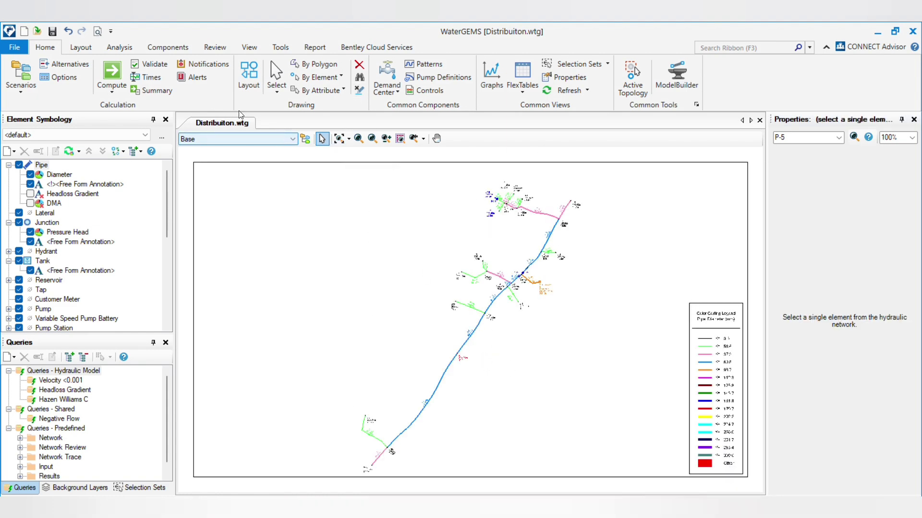
left_click(111, 74)
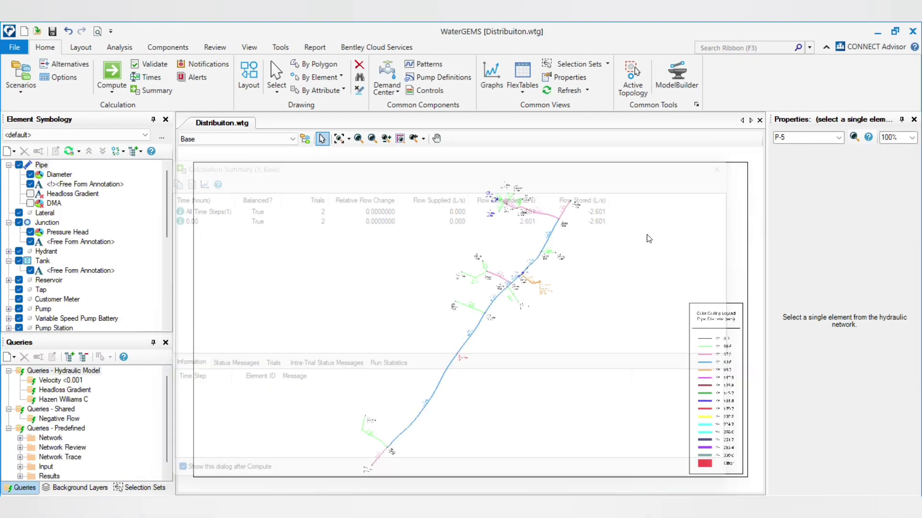
scroll(522, 277, "up", 10)
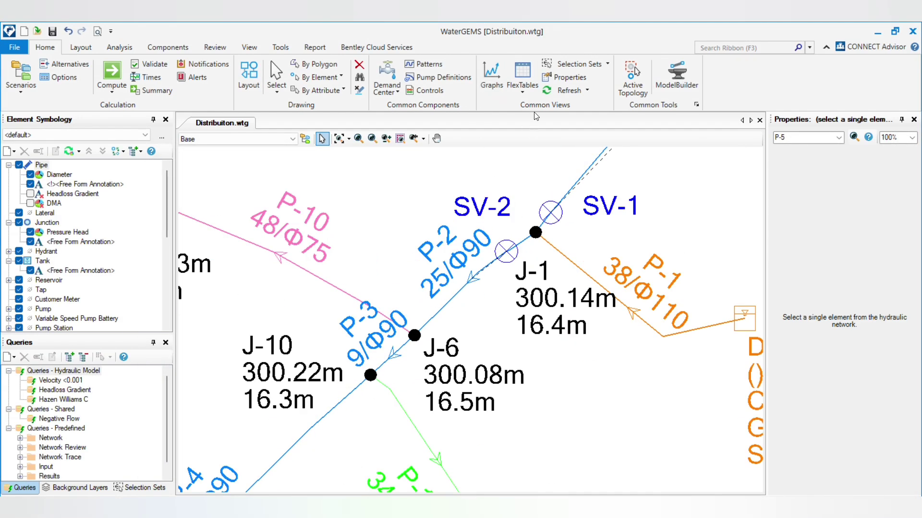
left_click(522, 87)
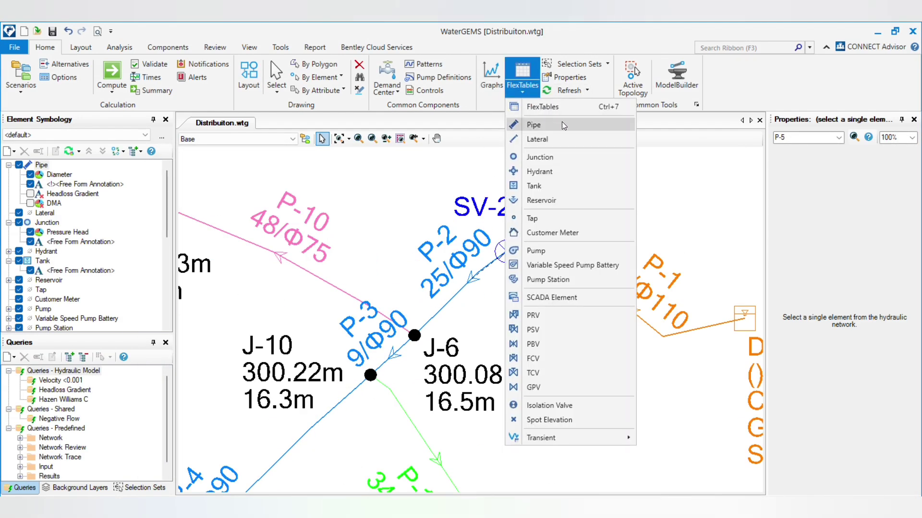
left_click(367, 197)
left_click(338, 138)
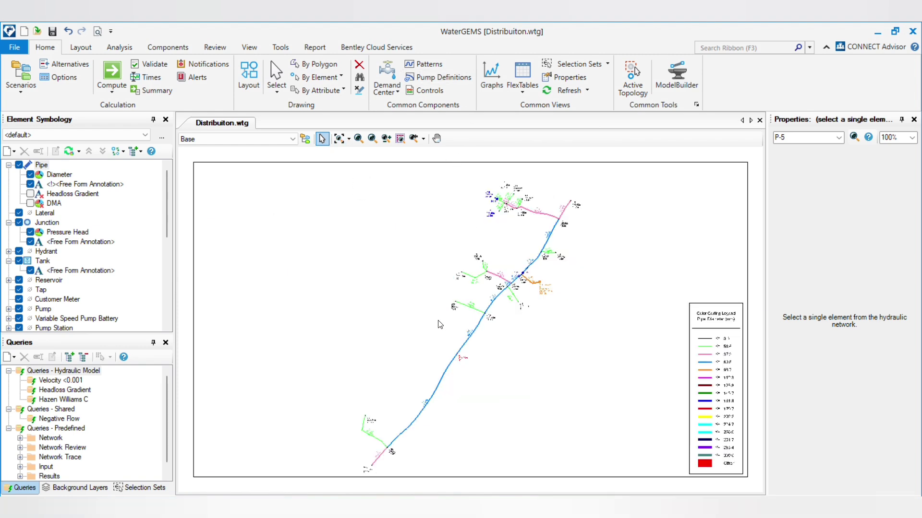
scroll(494, 308, "up", 8)
scroll(475, 335, "down", 3)
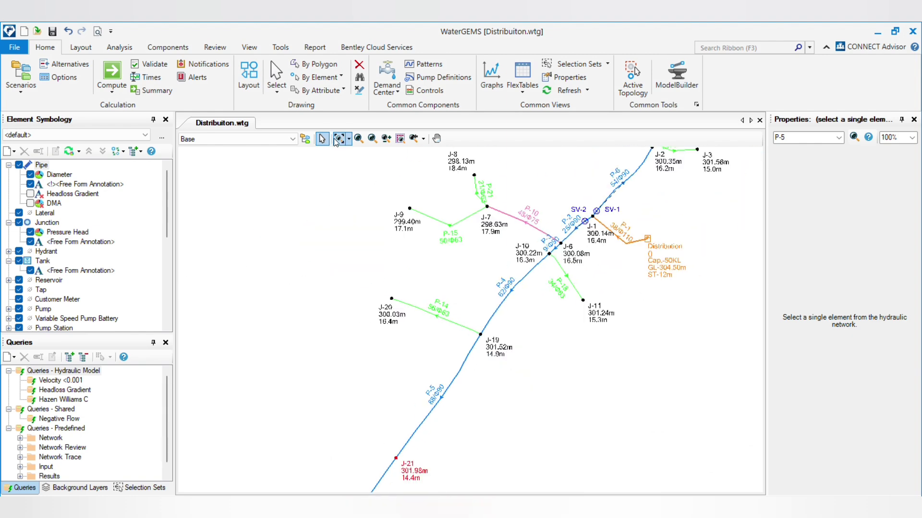
left_click(337, 139)
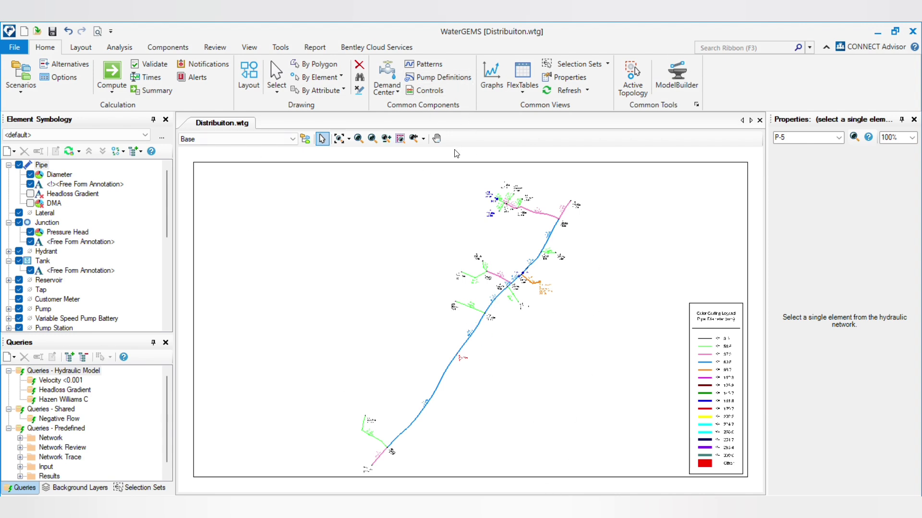
Open the Demand Control Center and agree to continue without cancel and undo support.
left_click(389, 93)
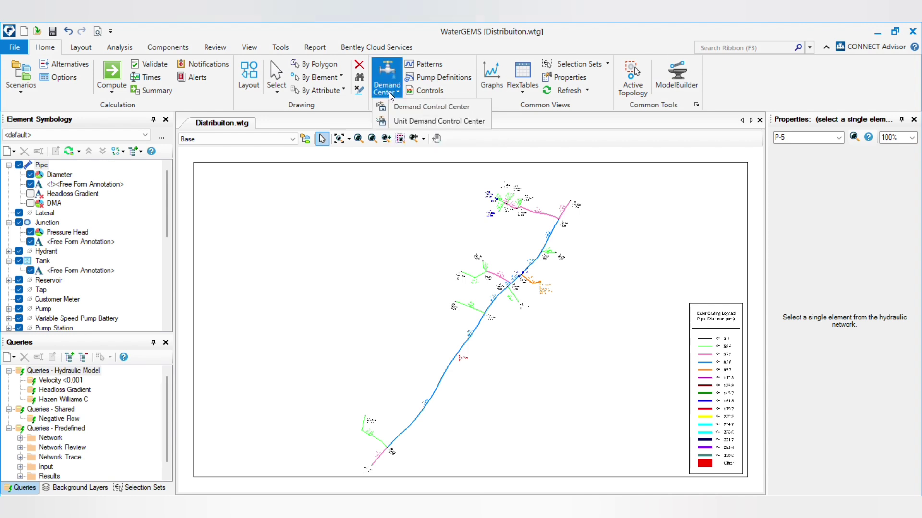
left_click(452, 108)
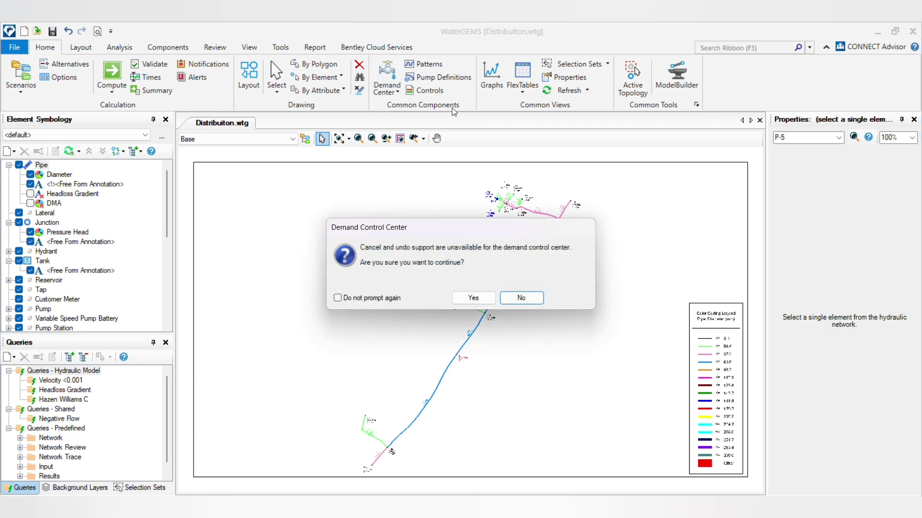
left_click(481, 298)
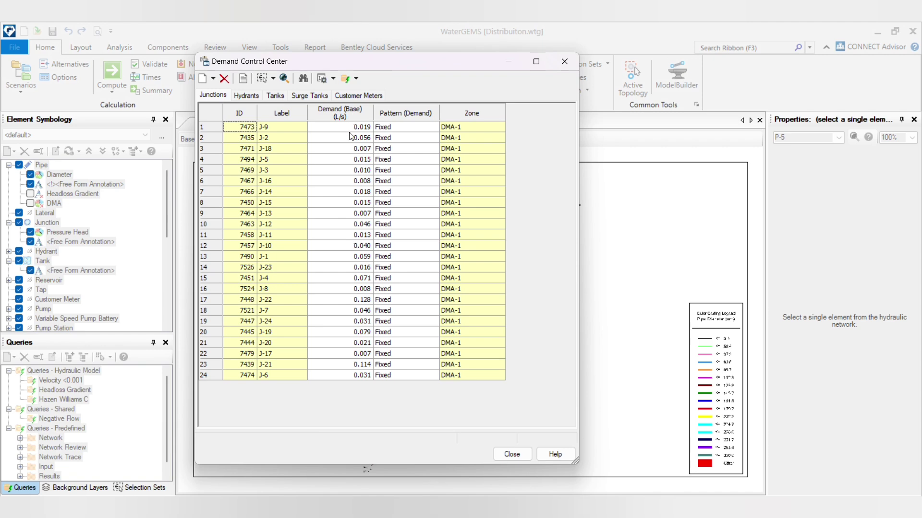
Multiply the Demand (Base) values of all junctions by 1.05 with a Global Edit and close the Demand Control Center.
left_click_drag(348, 127, 313, 399)
right_click(344, 106)
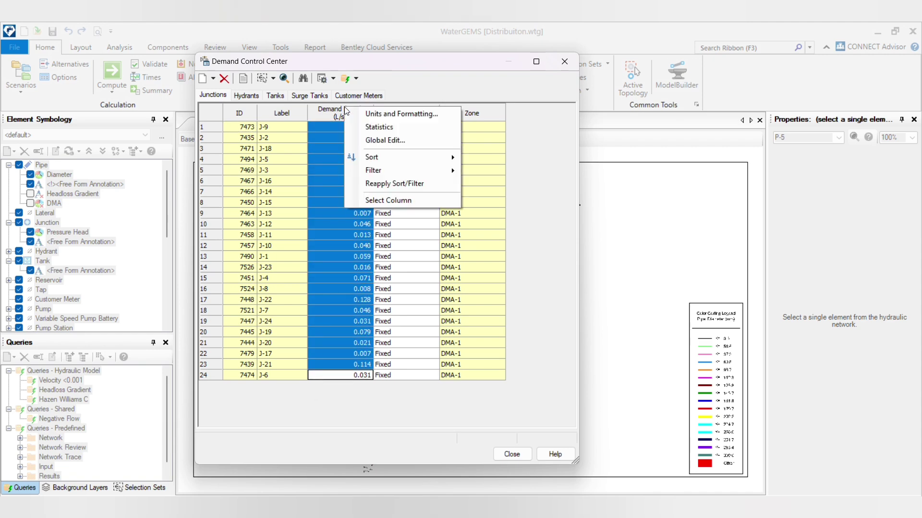
left_click(400, 147)
left_click(369, 221)
left_click(367, 254)
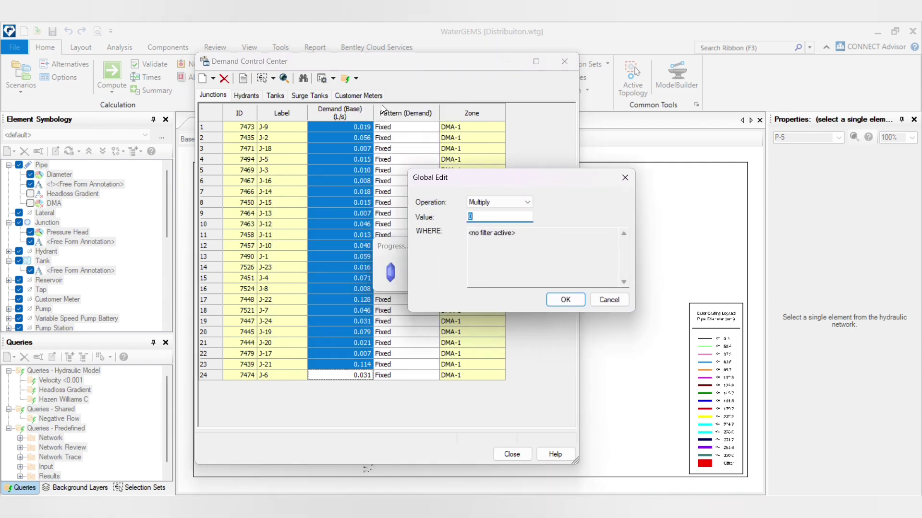
type("1.05")
left_click(566, 300)
left_click(512, 454)
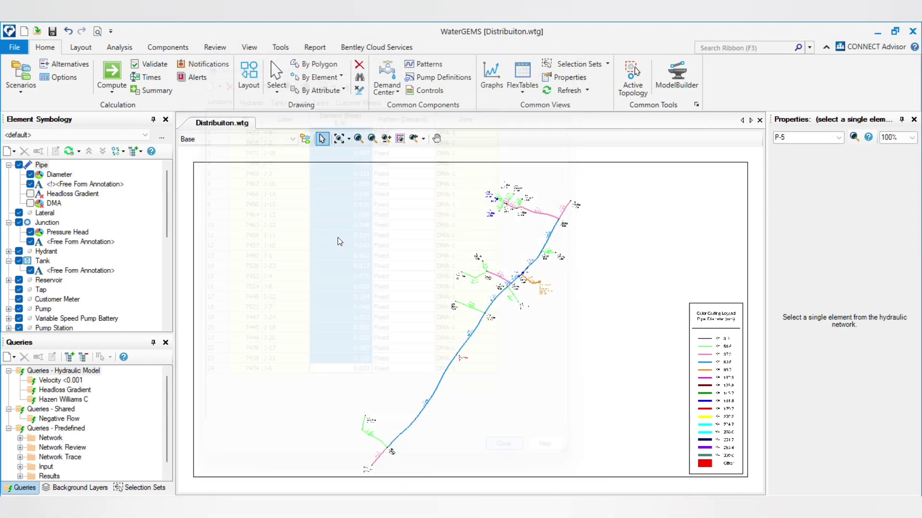
Open the pipe FlexTable and review the Hazen-Williams C values of all pipes.
left_click(520, 88)
left_click(554, 120)
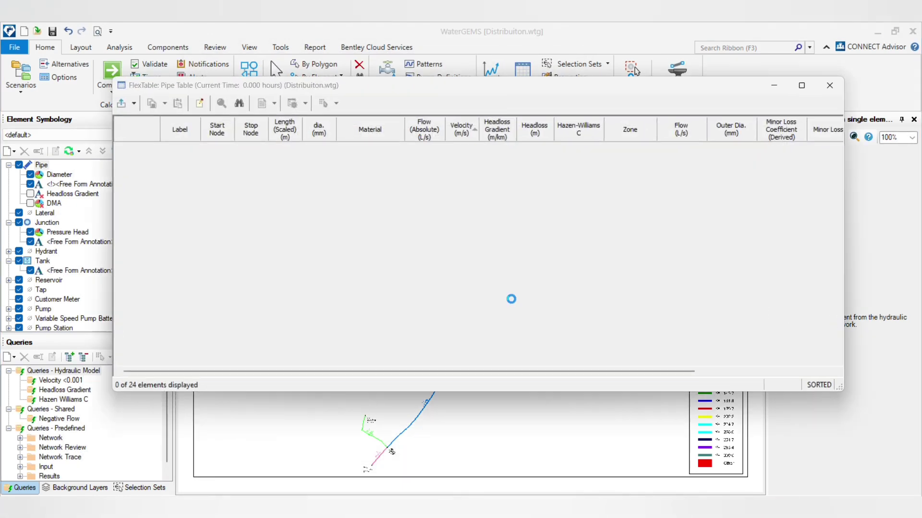
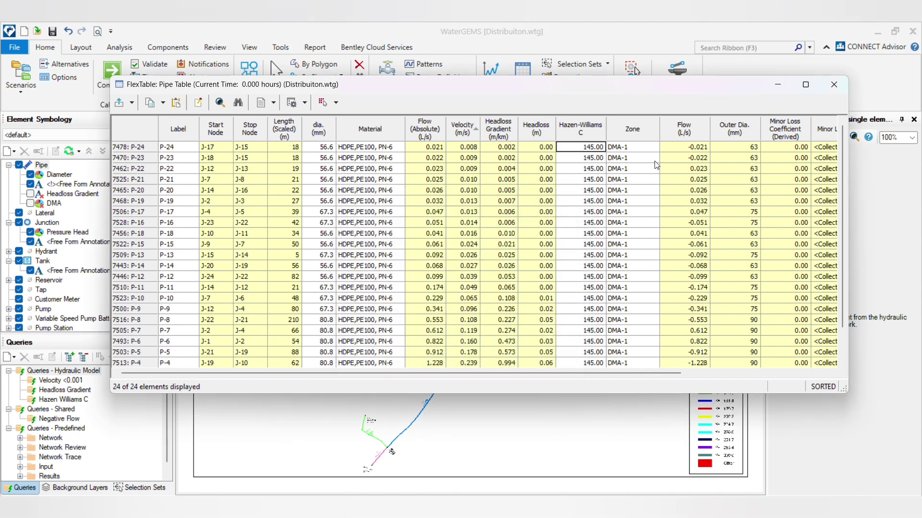
scroll(505, 168, "down", 2)
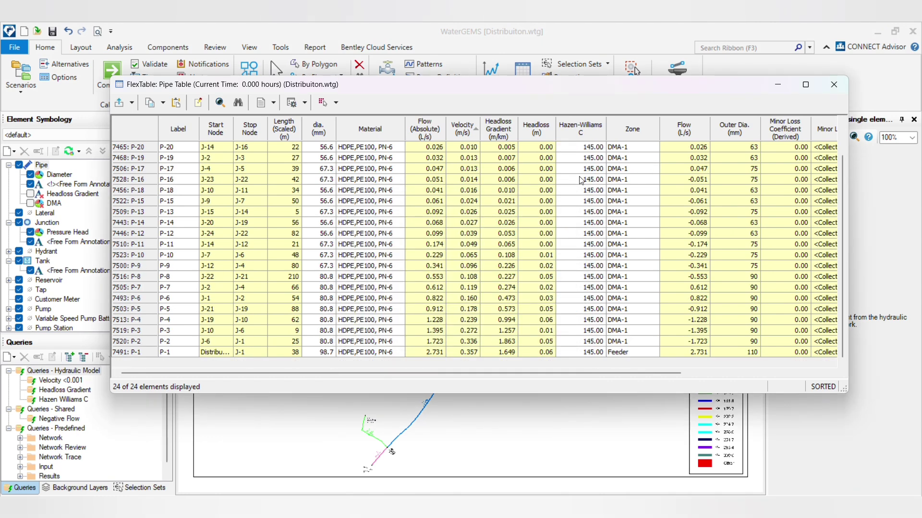
scroll(587, 172, "up", 2)
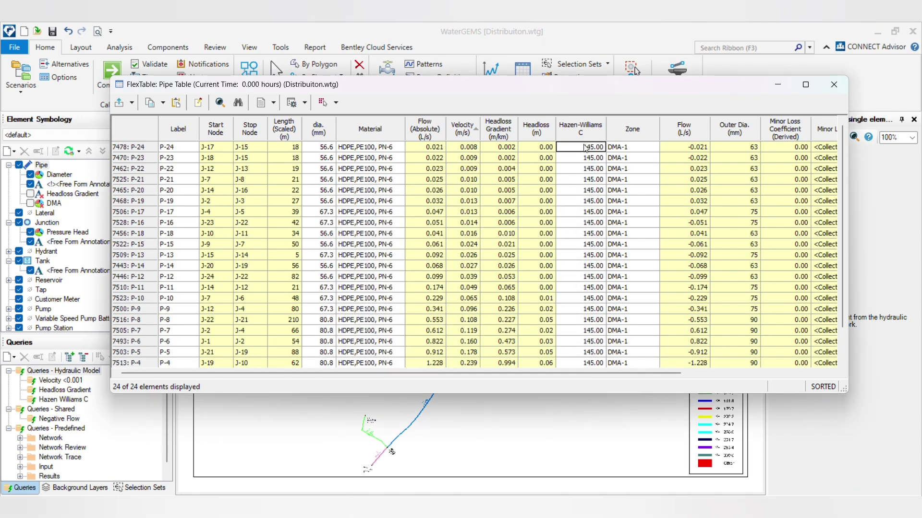
scroll(605, 274, "down", 2)
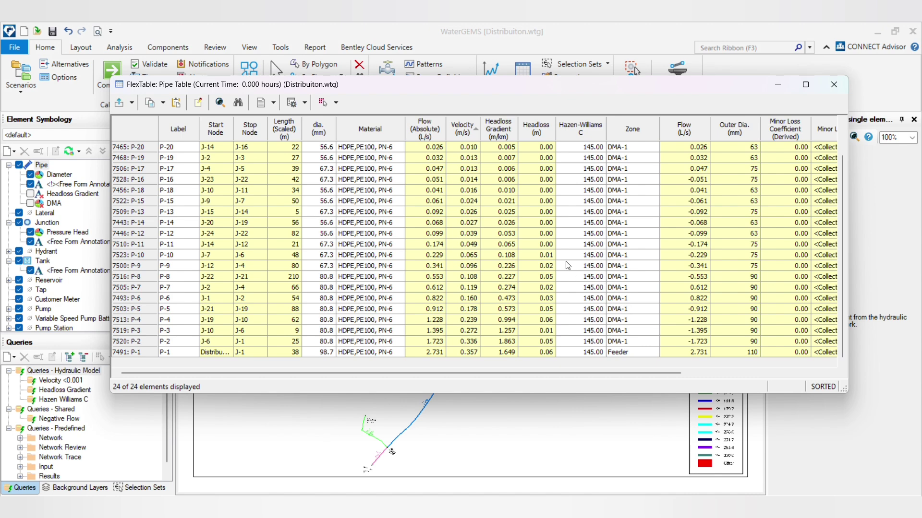
scroll(580, 173, "up", 2)
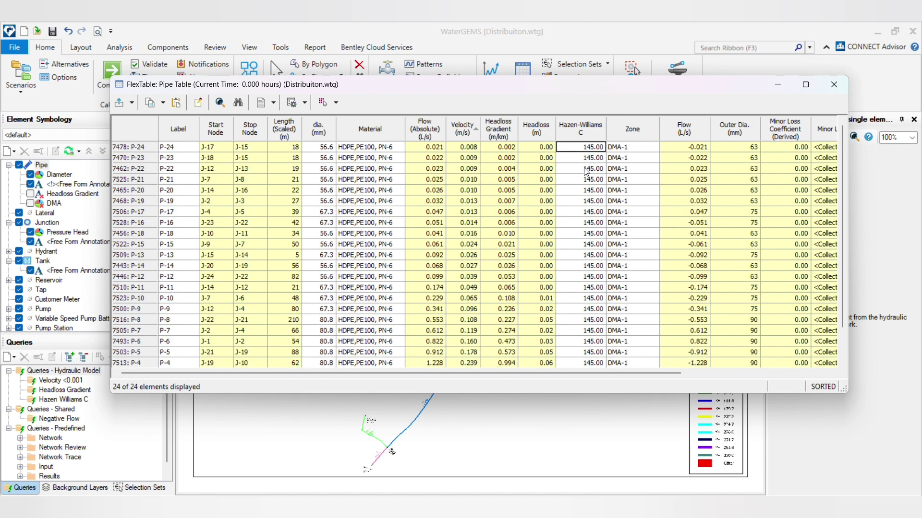
Multiply the Hazen-Williams C values of all pipes by 0.95 with a Global Edit.
right_click(588, 120)
left_click(646, 166)
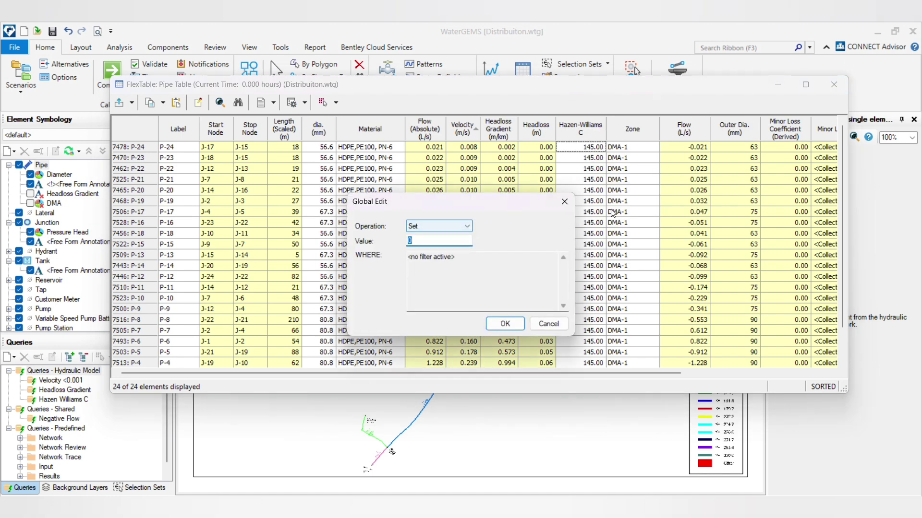
left_click(454, 228)
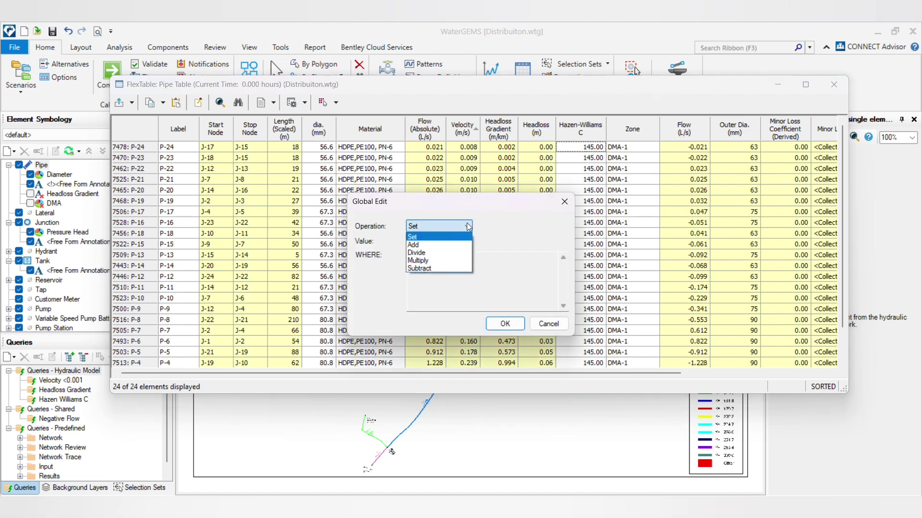
left_click(432, 237)
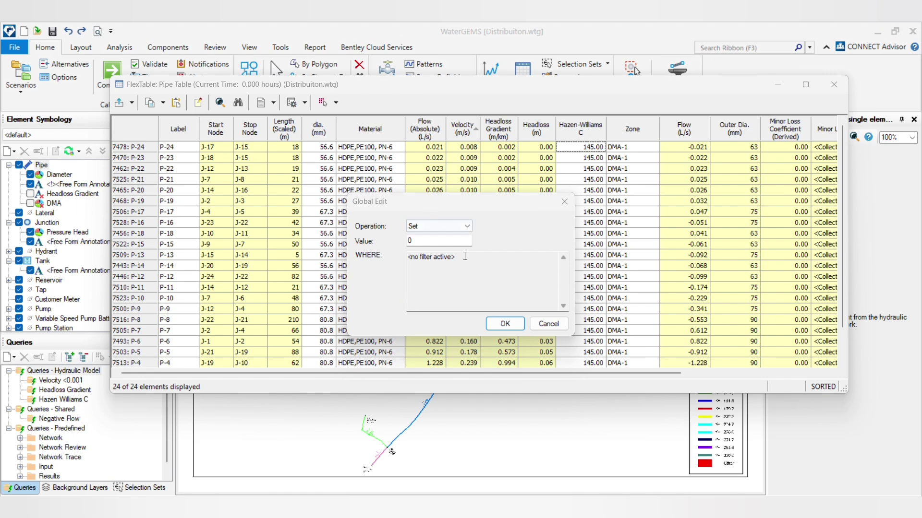
left_click(464, 227)
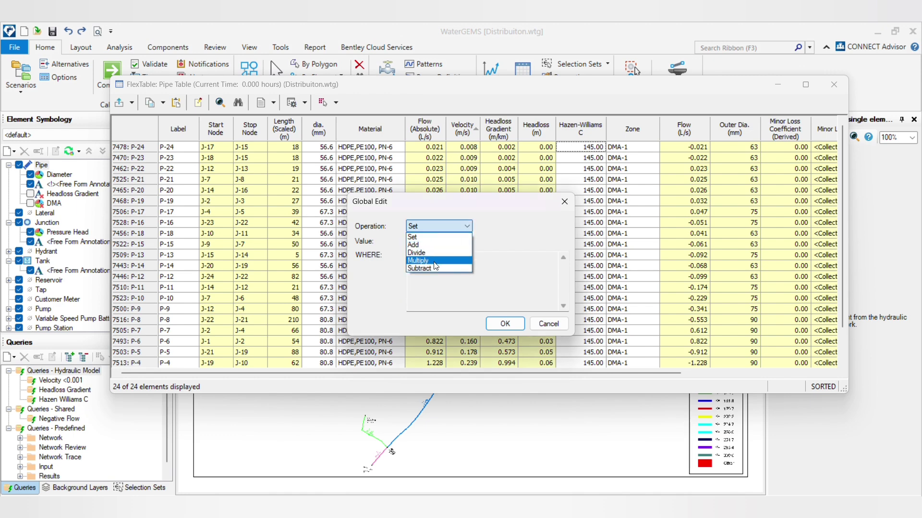
left_click(435, 262)
key("Tab")
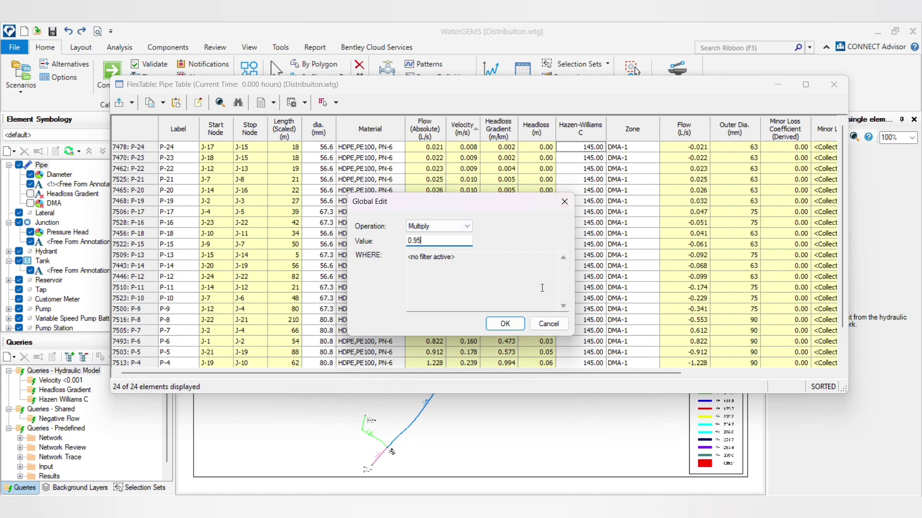
left_click(505, 324)
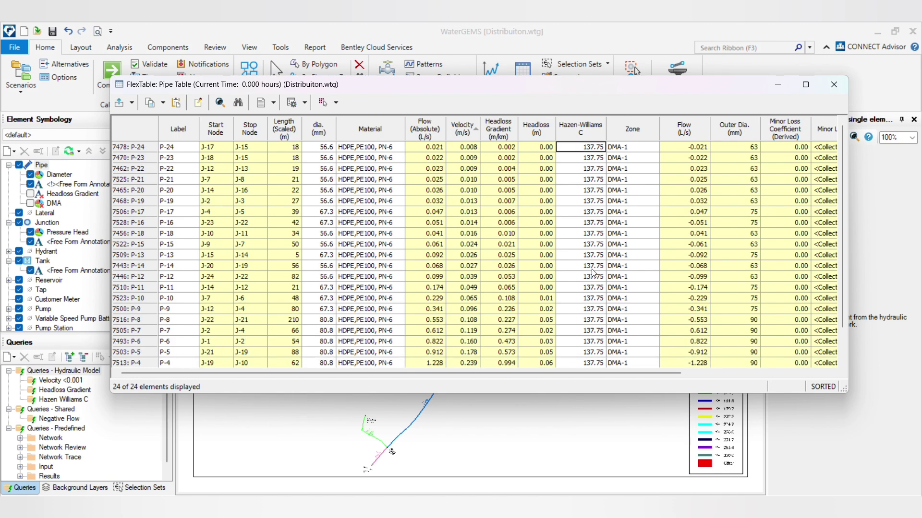
Close the pipe FlexTable, compute the hydraulic model and return to the network drawing.
left_click(834, 91)
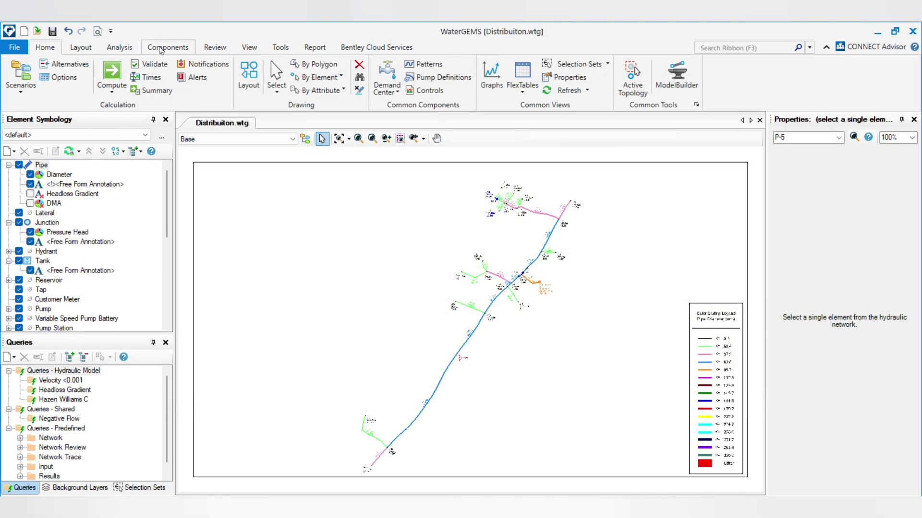
left_click(111, 70)
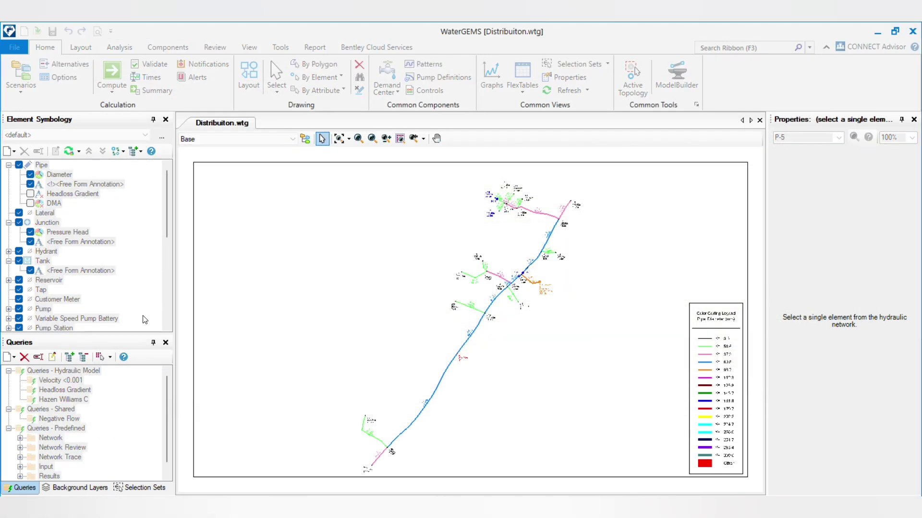
left_click(733, 162)
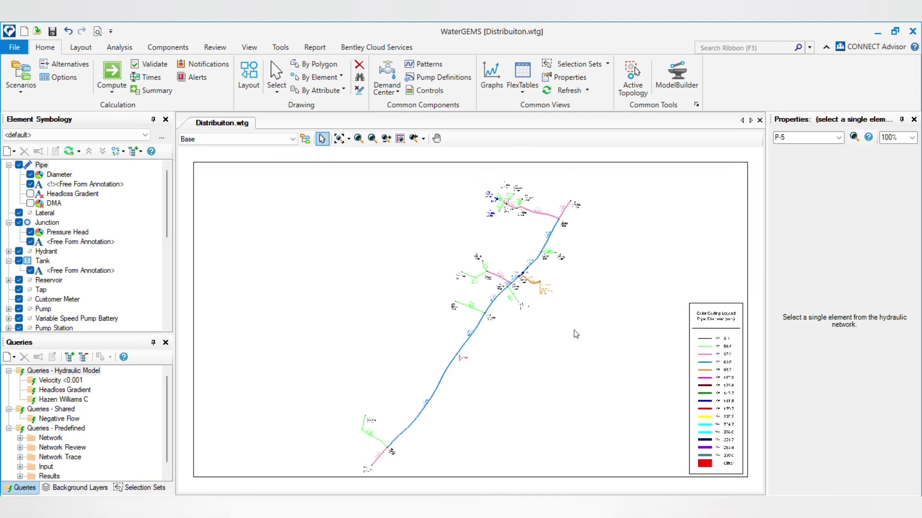
scroll(550, 295, "up", 4)
scroll(488, 294, "down", 5)
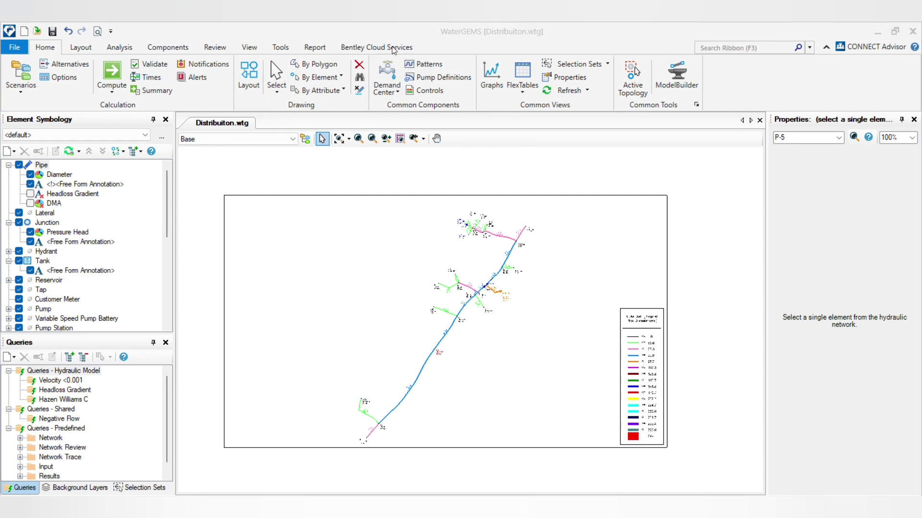
Open the Minor Loss Coefficients and look through the list of available fittings.
left_click(174, 48)
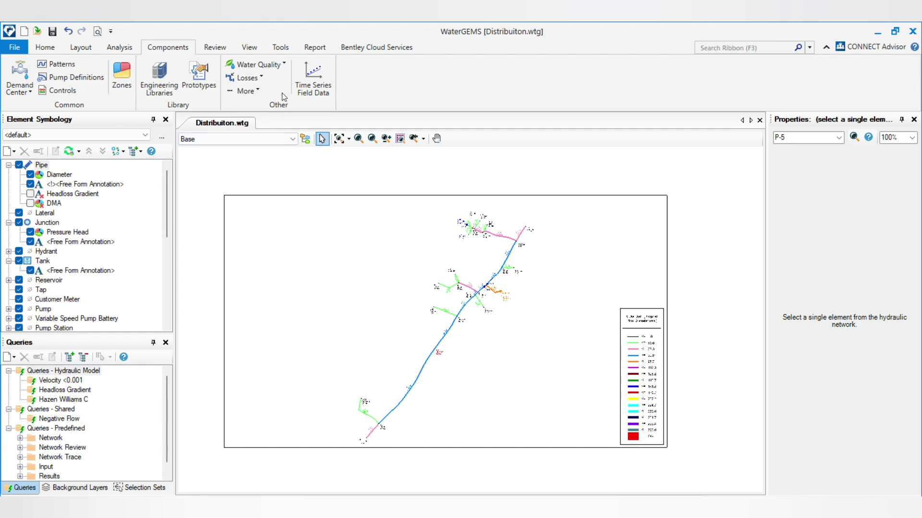
left_click(258, 79)
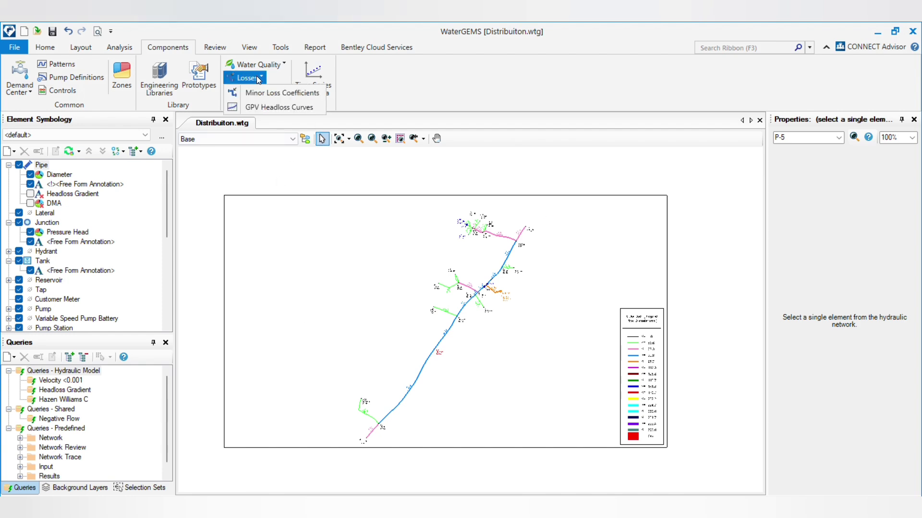
left_click(283, 94)
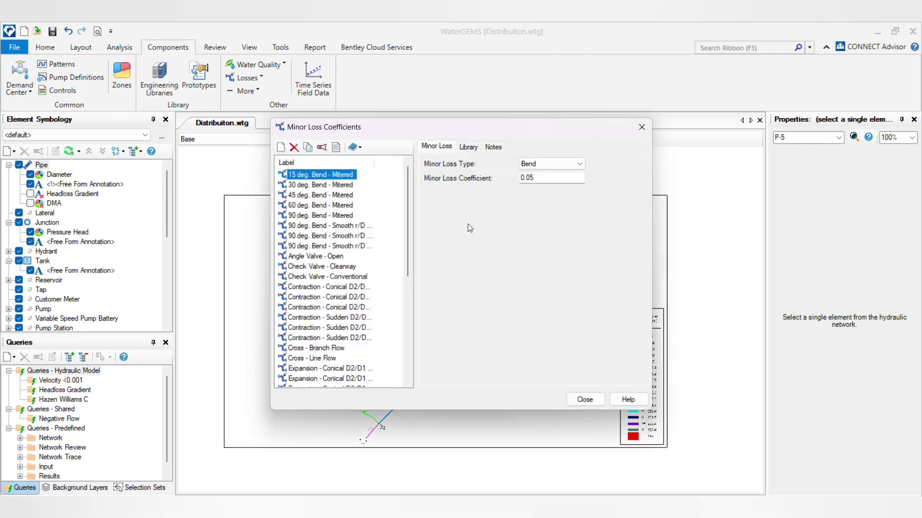
scroll(404, 236, "down", 6)
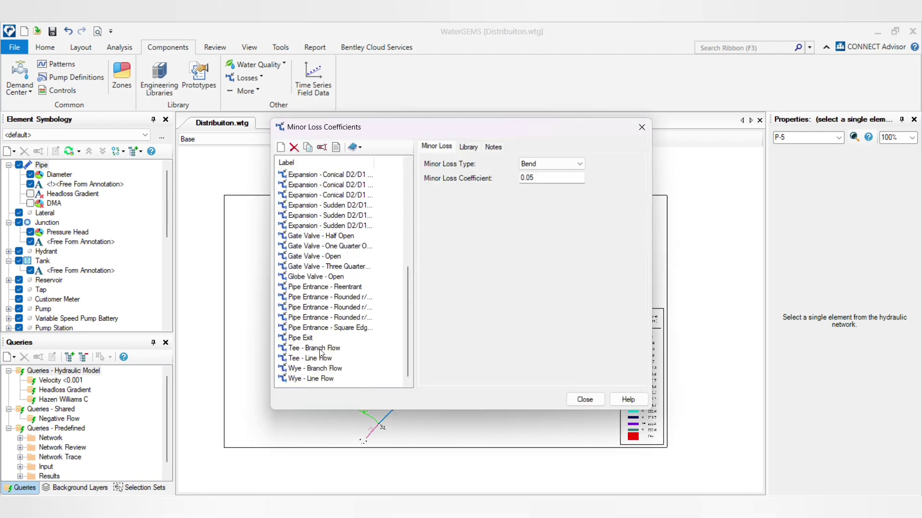
scroll(322, 353, "up", 6)
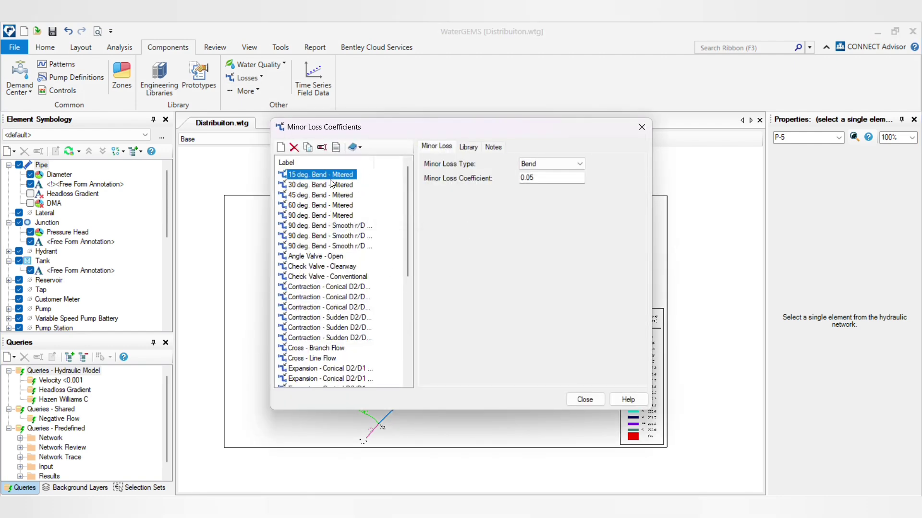
Check the minor loss coefficients of several mitered bends and a conical contraction in the list.
left_click(302, 188)
left_click(307, 201)
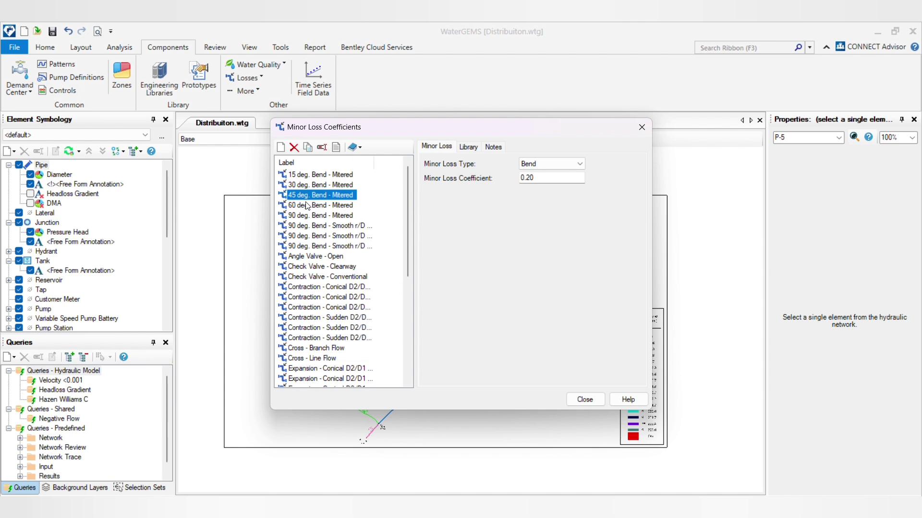
left_click(311, 215)
scroll(328, 291, "down", 2)
left_click(328, 236)
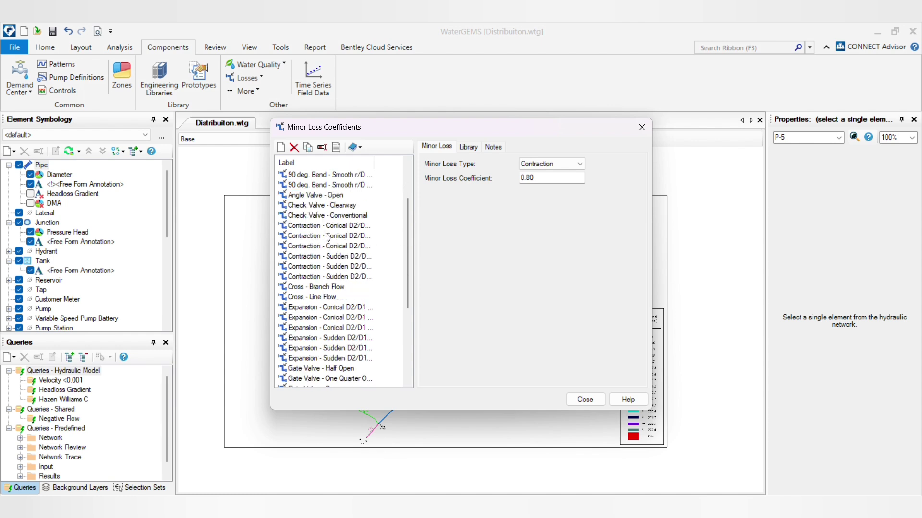
scroll(334, 323, "down", 4)
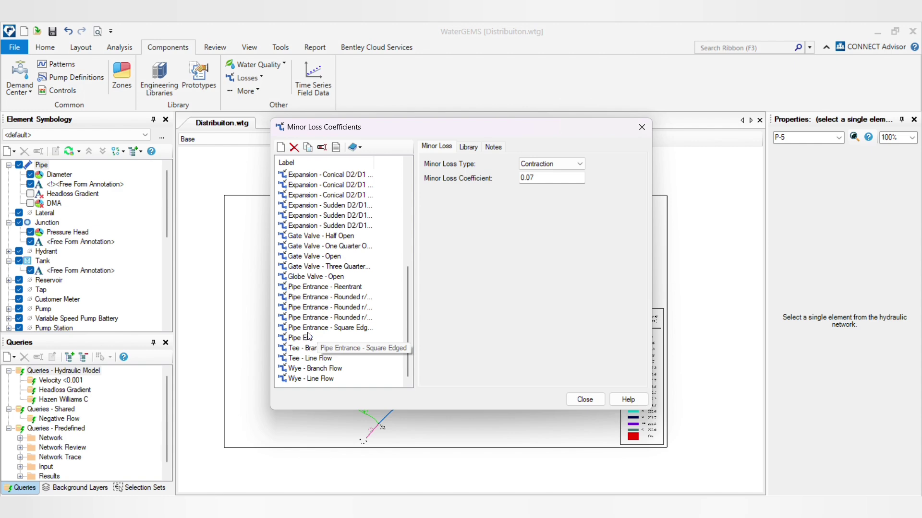
View the contraction's notes, check the first conical contraction's coefficient and close the Minor Loss Coefficients.
left_click(493, 147)
left_click(442, 149)
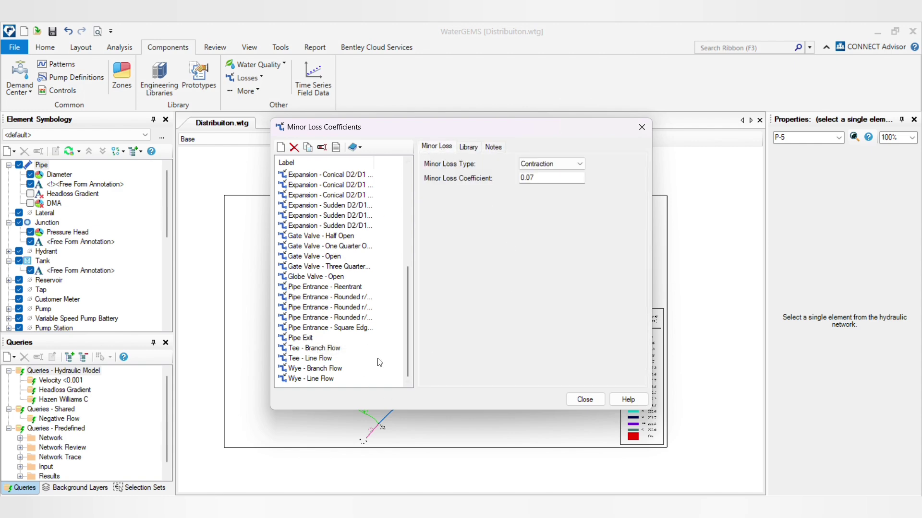
scroll(346, 228, "up", 5)
scroll(346, 228, "up", 2)
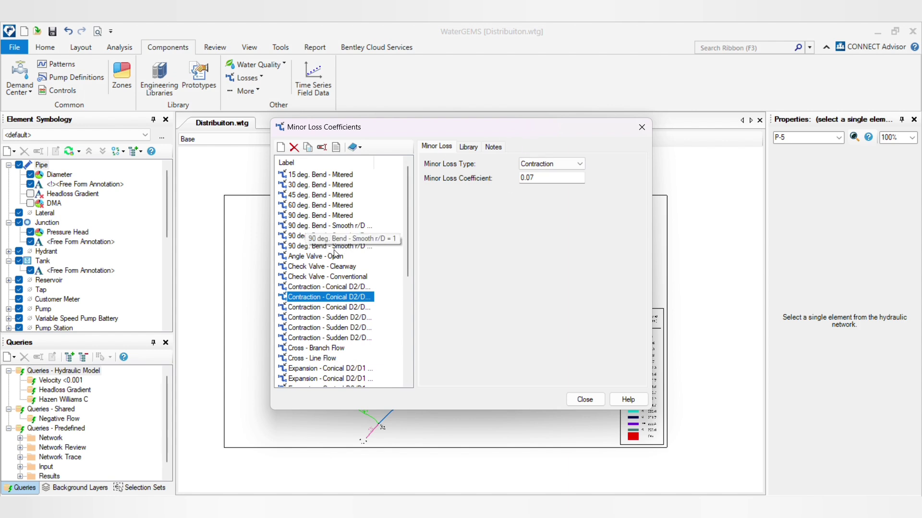
left_click(295, 287)
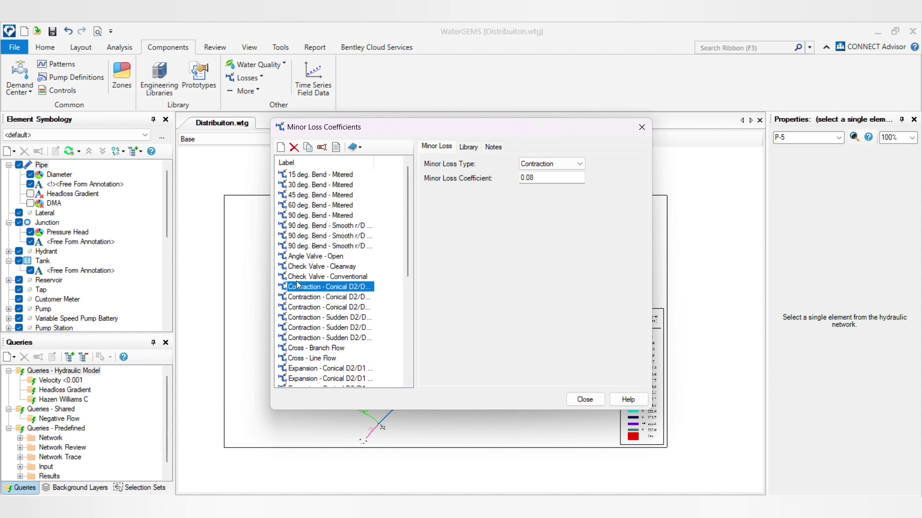
left_click(585, 400)
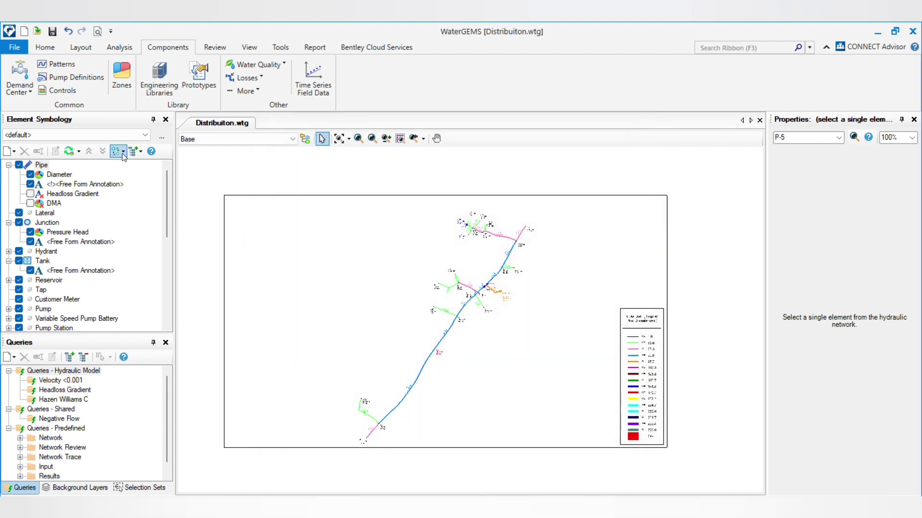
Reopen the pipe FlexTable and open the Minor Losses collection of pipe P-24.
left_click(44, 47)
left_click(514, 92)
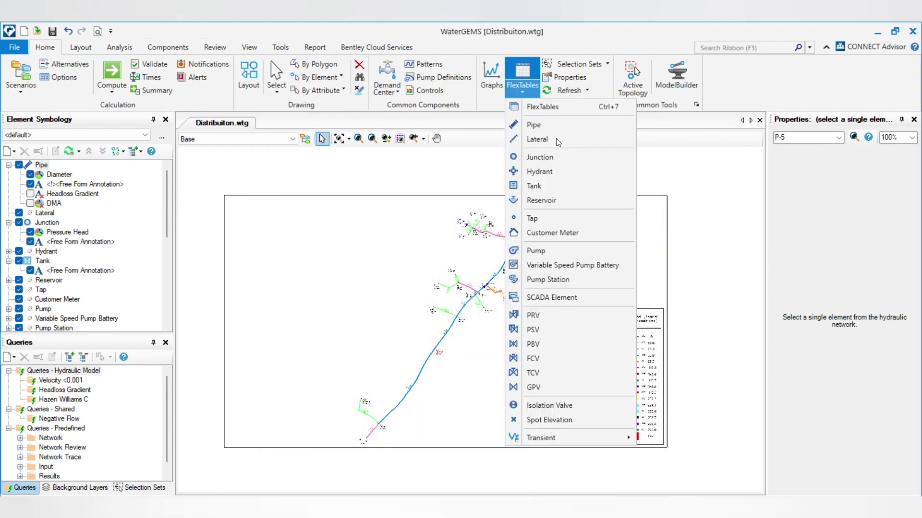
left_click(529, 125)
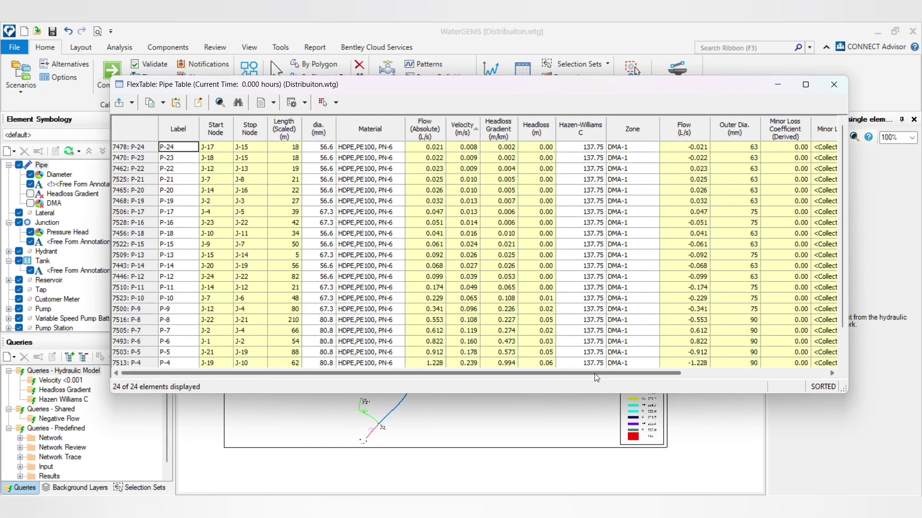
left_click_drag(594, 374, 752, 379)
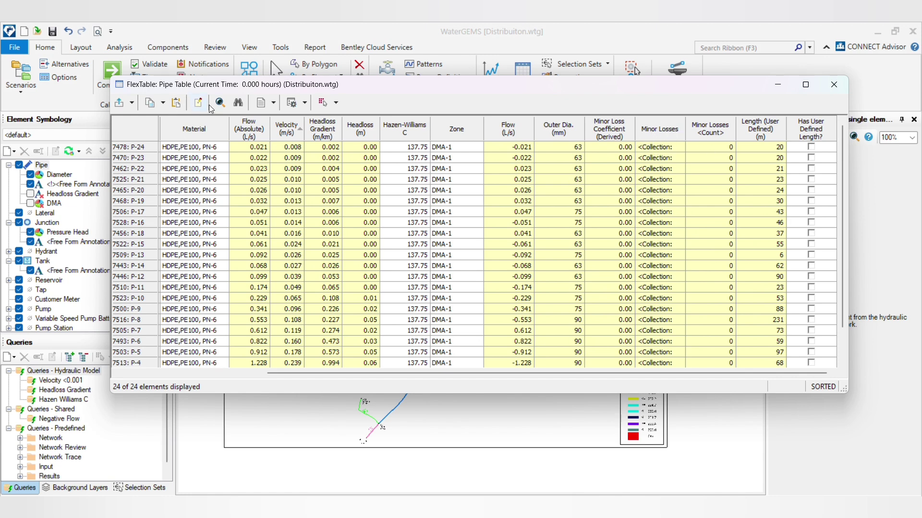
left_click(674, 148)
left_click(676, 148)
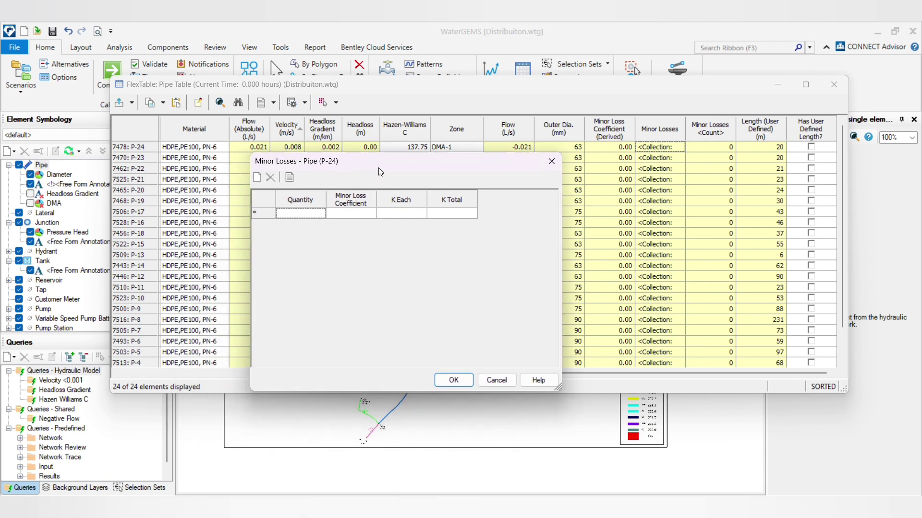
Add a 90 deg. Bend - Mitered and a 45 deg. Bend - Mitered to the minor losses of pipe P-24.
left_click(257, 180)
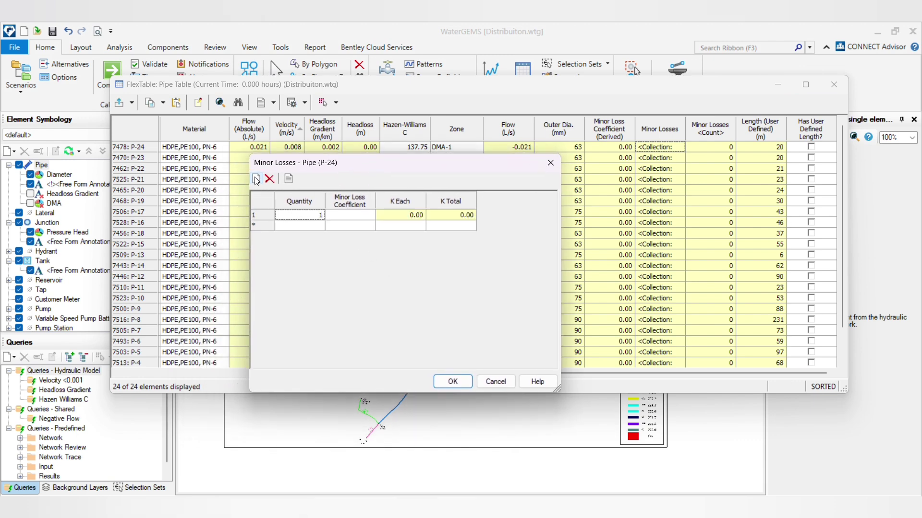
left_click(362, 217)
left_click(352, 216)
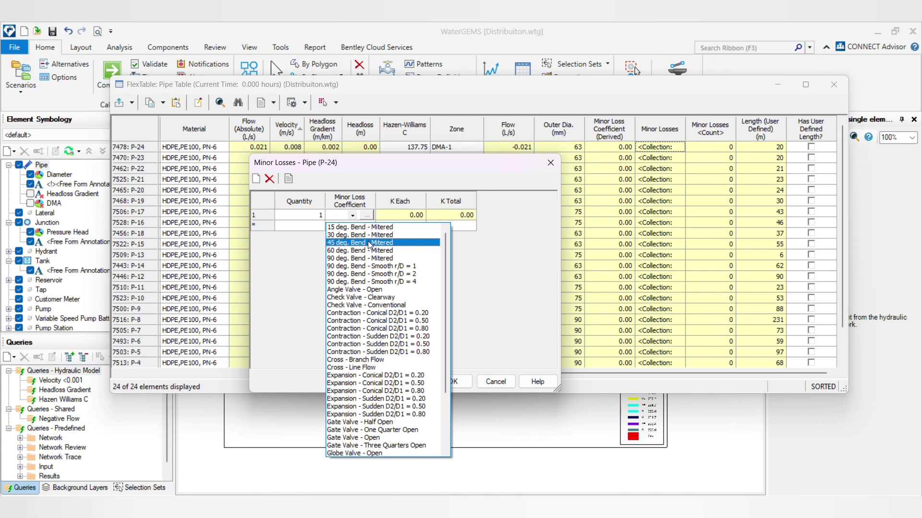
left_click(385, 259)
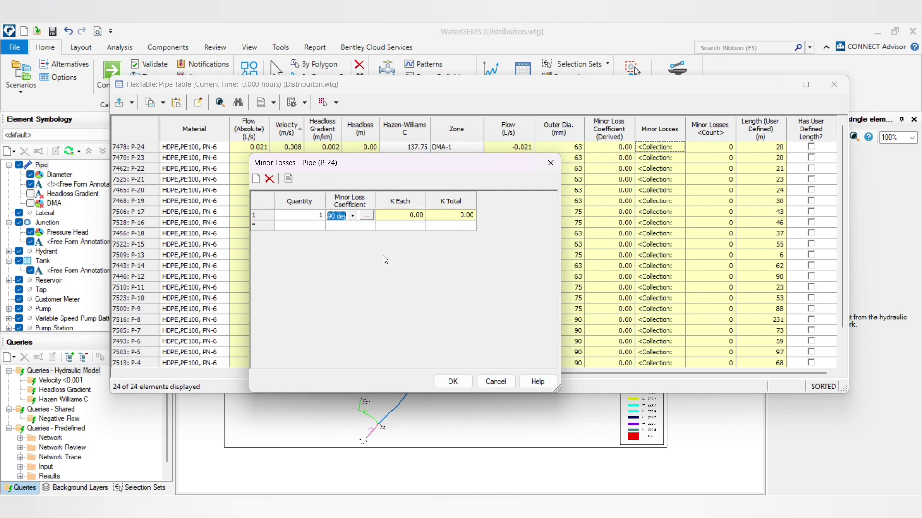
left_click(256, 182)
left_click(358, 227)
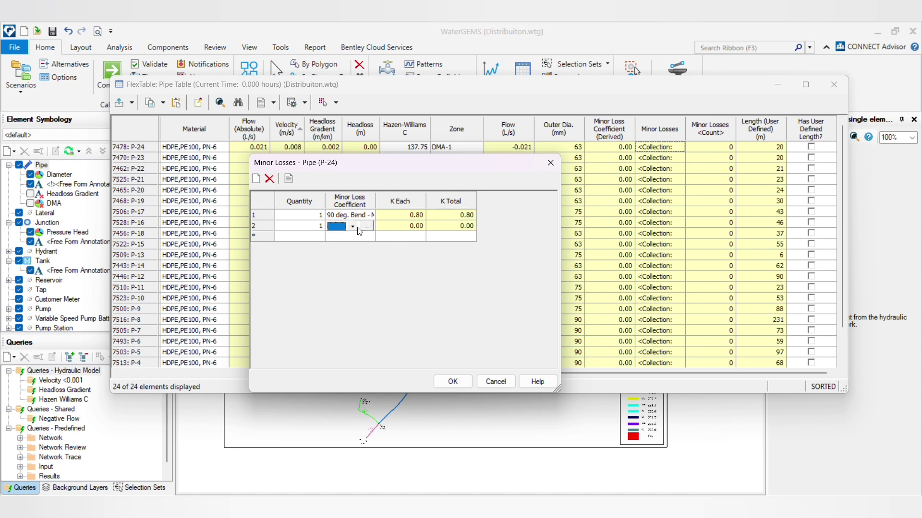
left_click(358, 228)
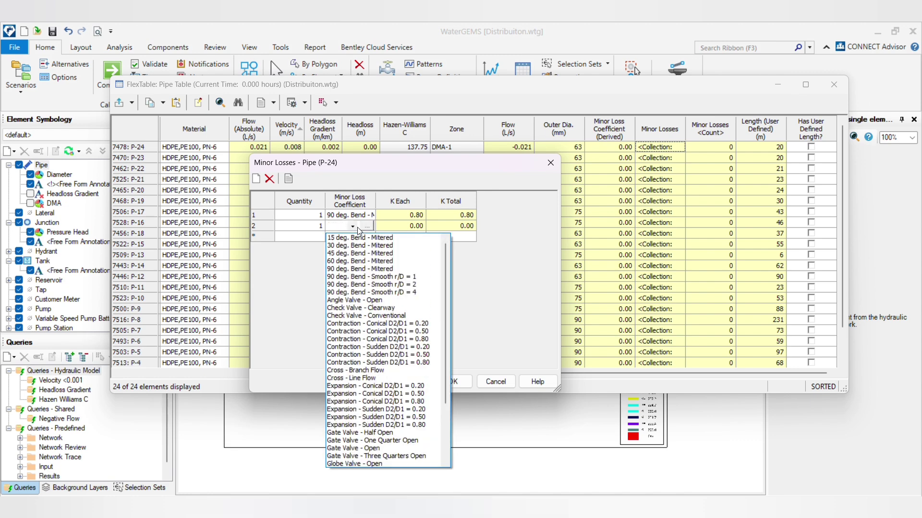
left_click(359, 253)
Set the quantity of the 90 deg. mitered bend to 2, check its K values, and raise the quantity to 3.
left_click(311, 215)
type("2")
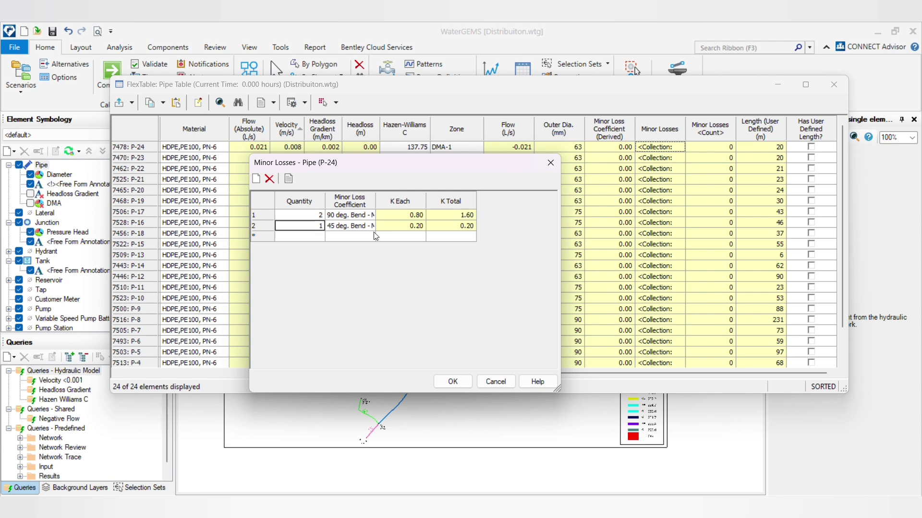
left_click(410, 217)
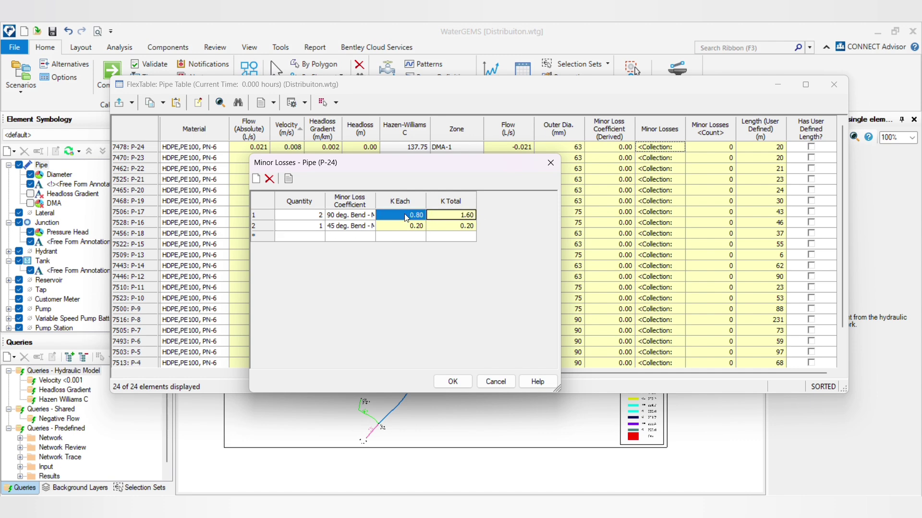
left_click(415, 218)
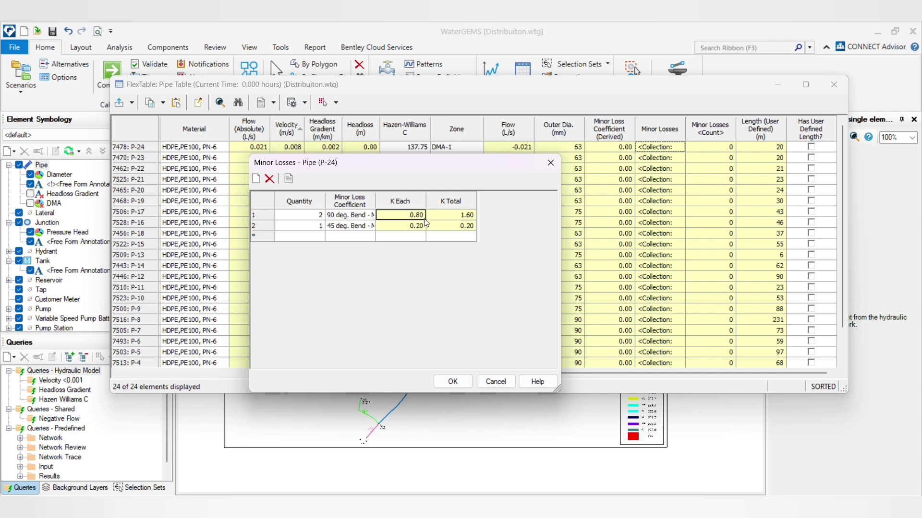
left_click(316, 218)
type("3")
key("Return")
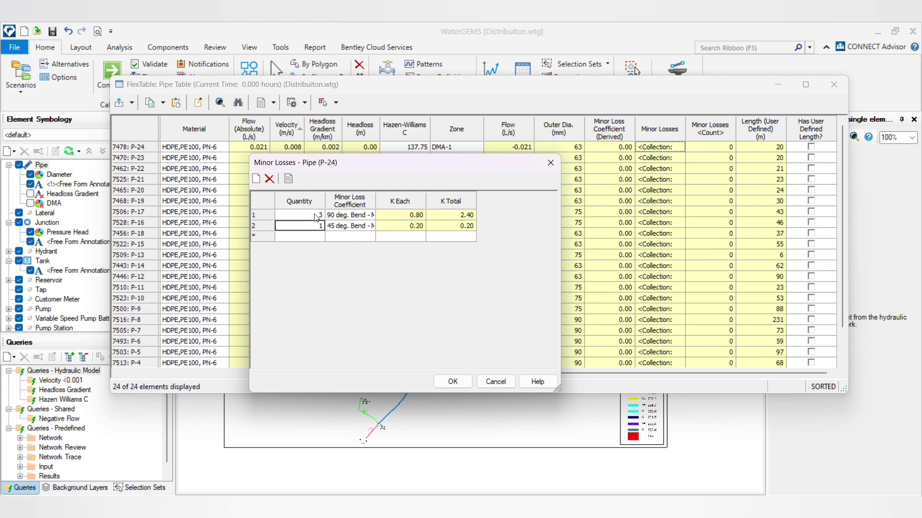
left_click(402, 216)
Add a third minor loss to pipe P-24 using the Tee - Branch Flow fitting.
left_click(257, 179)
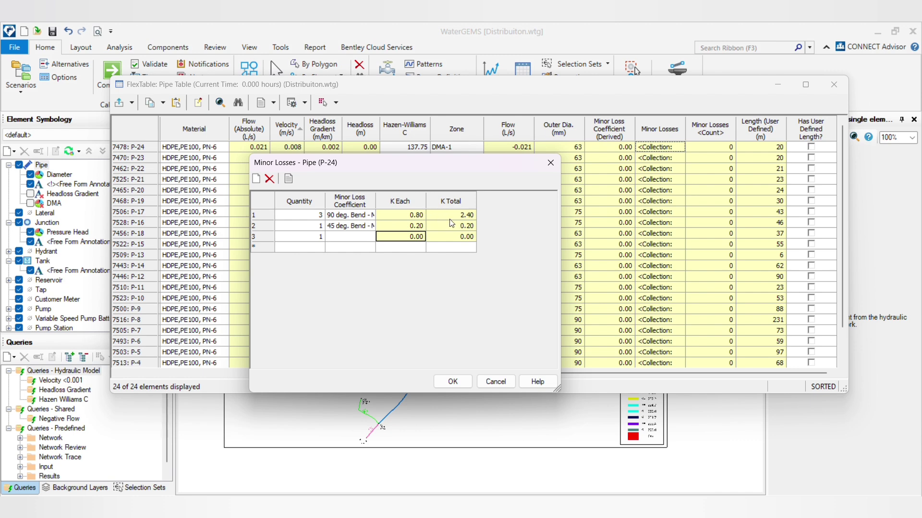
left_click(364, 236)
left_click(370, 236)
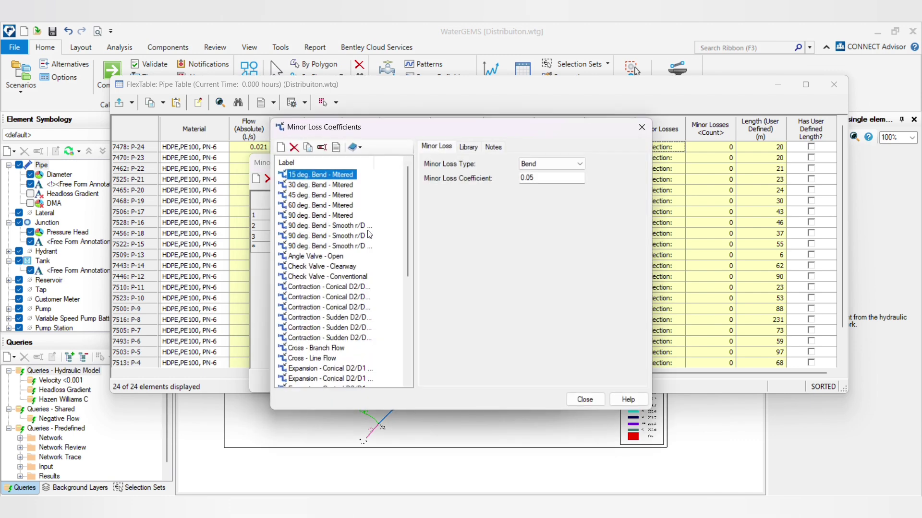
left_click(641, 127)
left_click(353, 237)
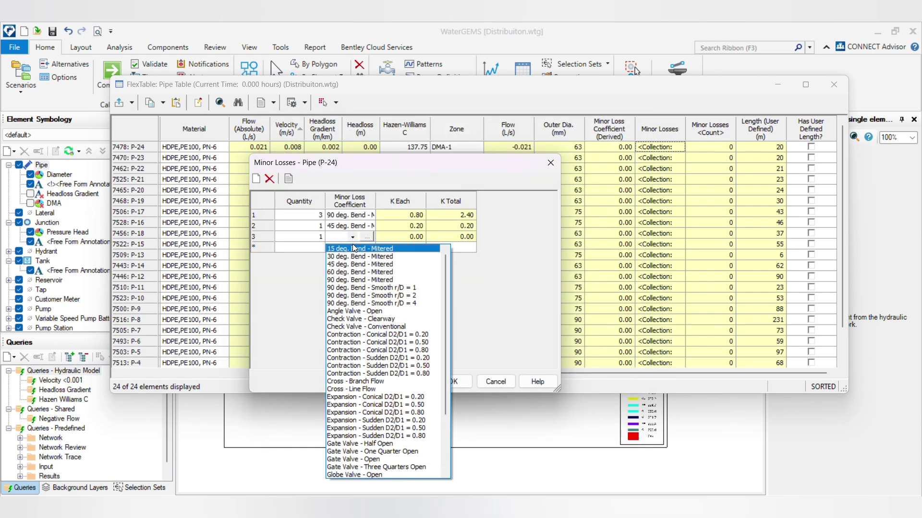
scroll(384, 410, "down", 3)
left_click(387, 452)
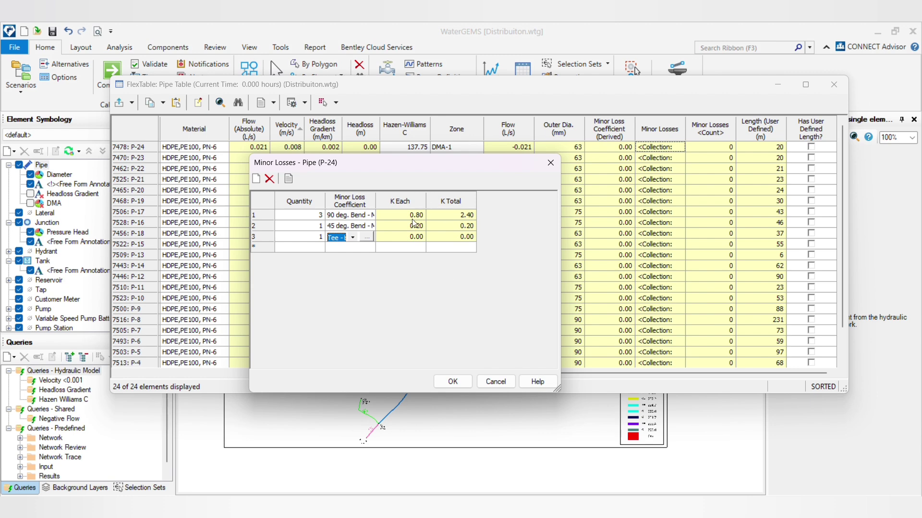
left_click(396, 236)
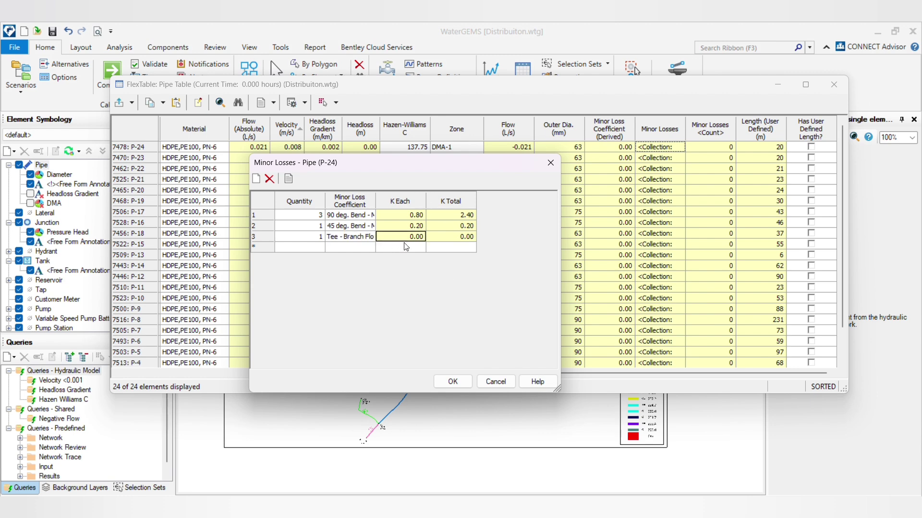
Set the quantity of the Tee - Branch Flow to 2 and accept the minor losses of pipe P-24.
left_click(307, 238)
left_click_drag(439, 178, 471, 231)
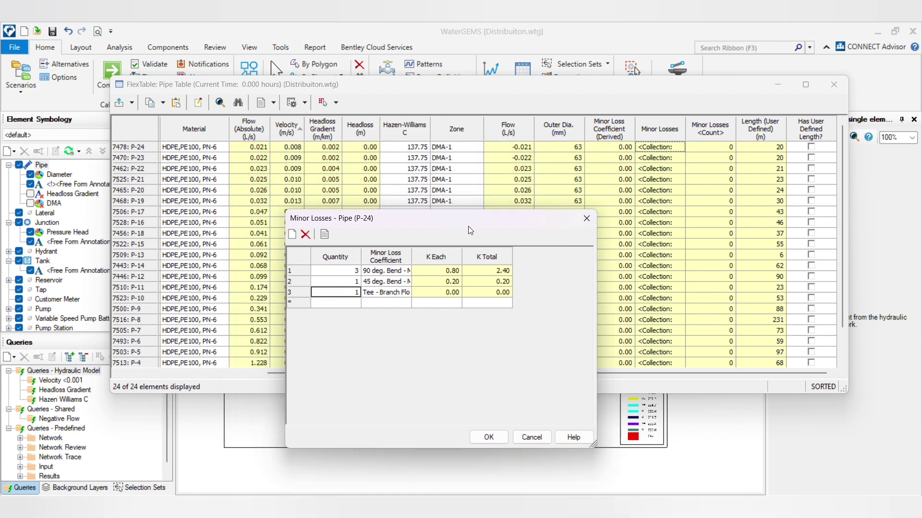
left_click(357, 295)
type("2")
key("Return")
left_click(357, 295)
left_click(488, 437)
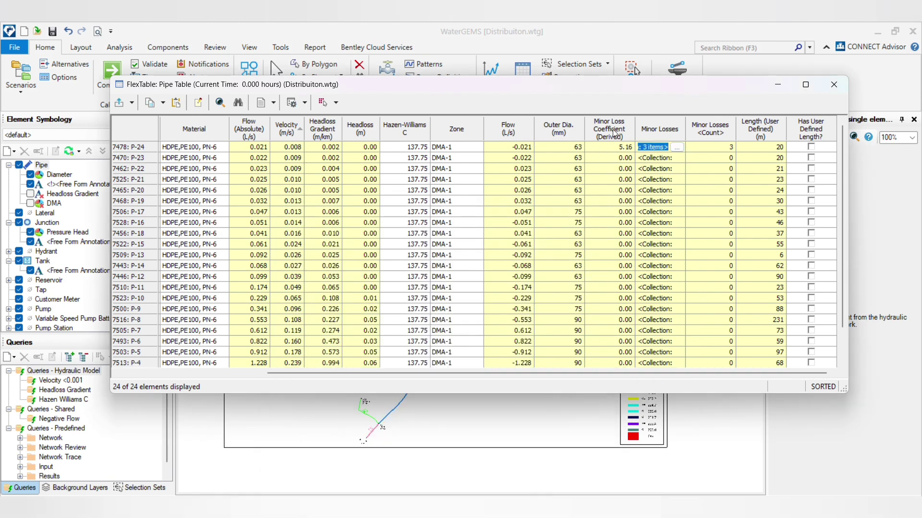
Recompute the network with the minor losses of P-24 included, dismiss the calculation summary and close the pipe FlexTable.
left_click(600, 152)
left_click(123, 76)
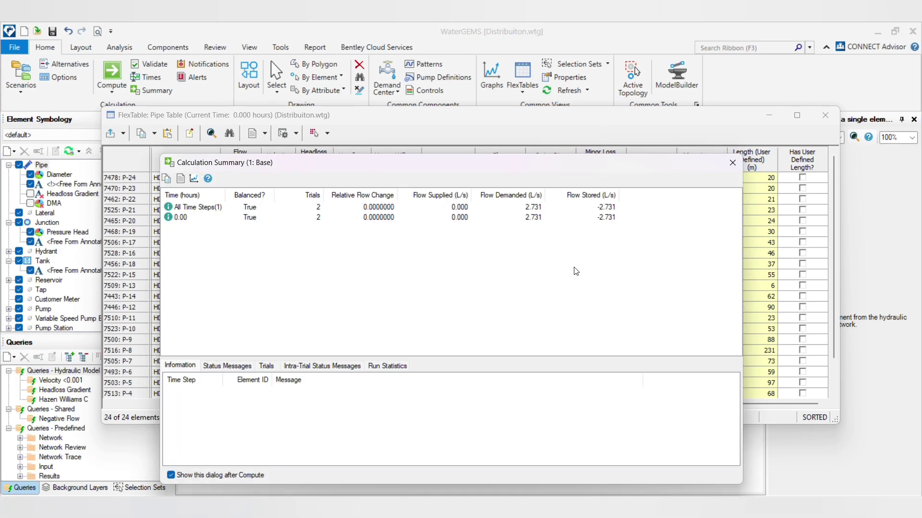
left_click(733, 163)
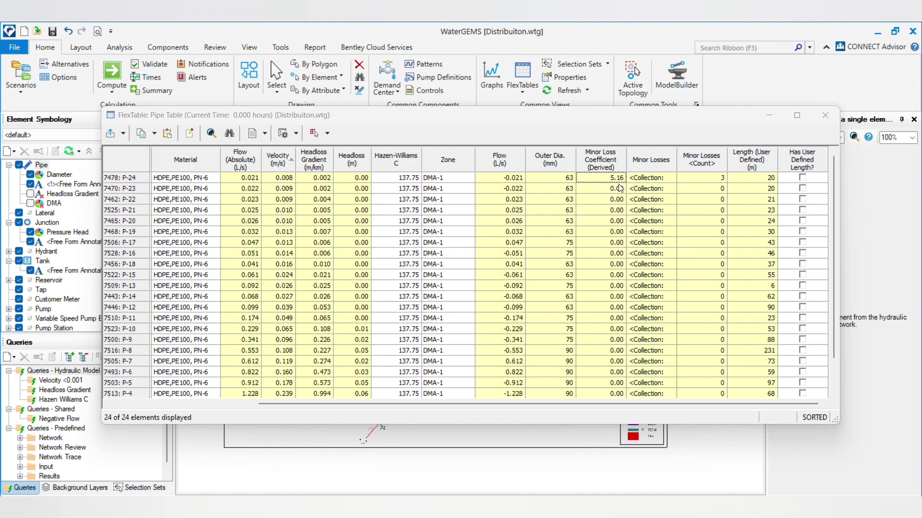
left_click(826, 115)
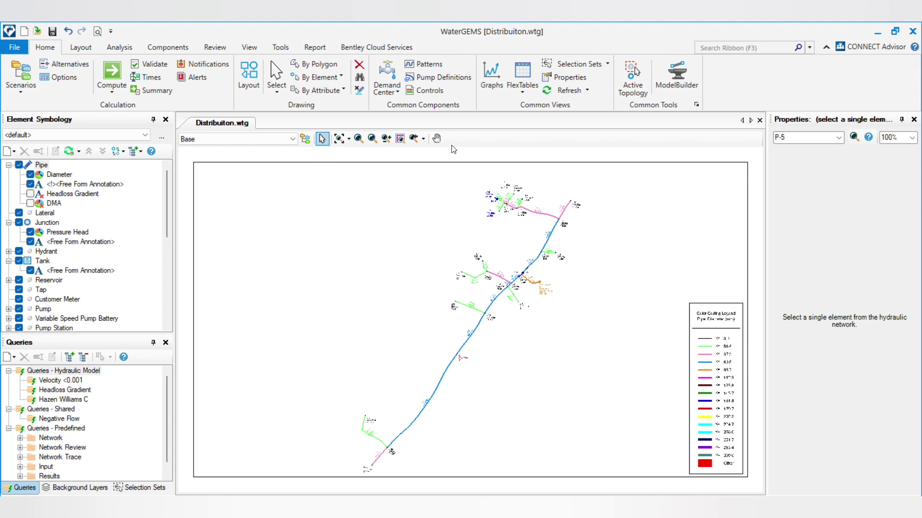
Examine the pipe and junction annotations in the drawing around pipe P-9 and junction J-4.
scroll(552, 240, "up", 5)
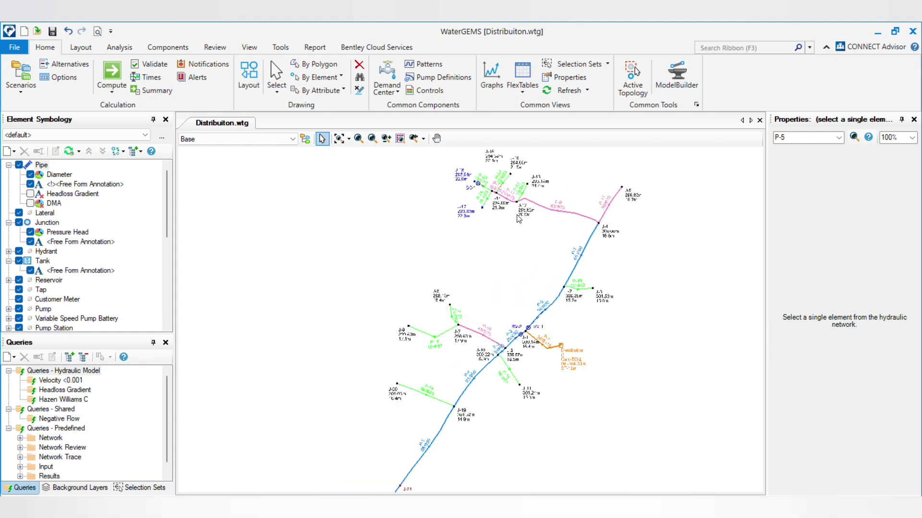
scroll(556, 237, "down", 3)
scroll(533, 267, "up", 3)
scroll(533, 268, "up", 1)
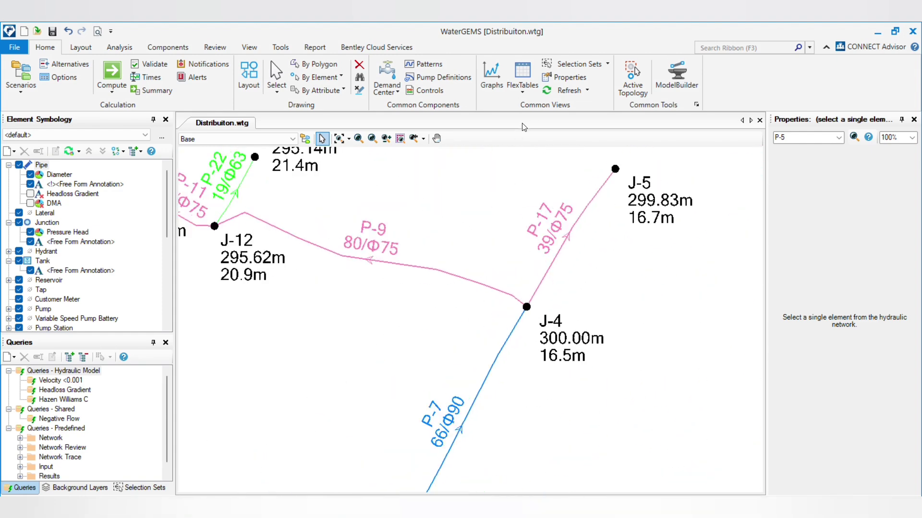
left_click(528, 92)
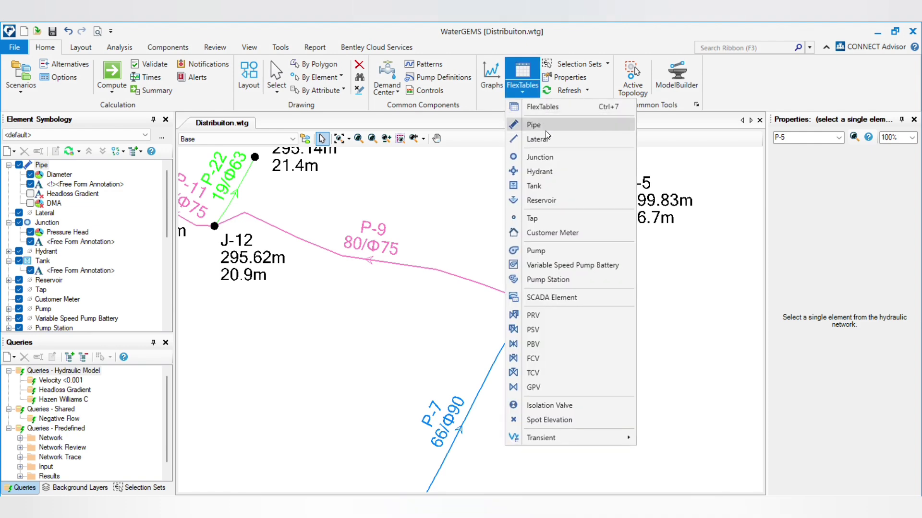
left_click(384, 253)
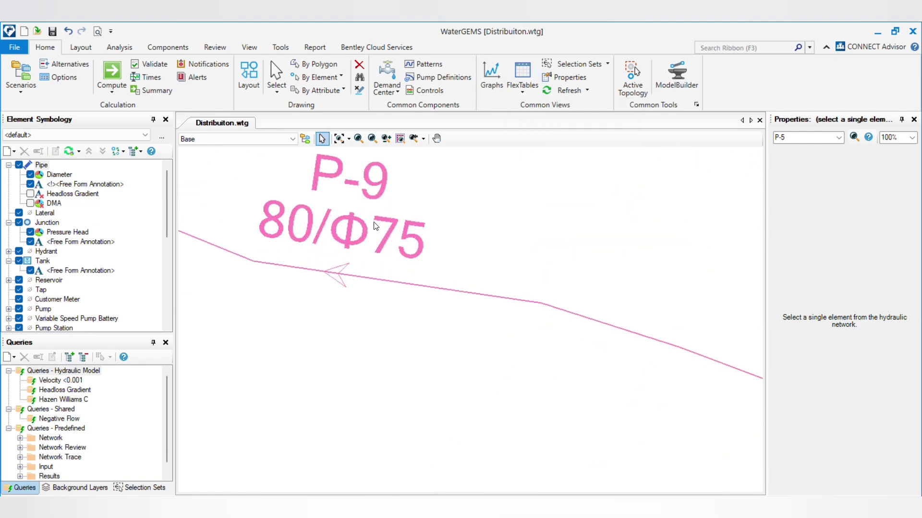
Reopen the pipe FlexTable, review the outer diameters of all pipes and close the table.
left_click(535, 93)
left_click(547, 269)
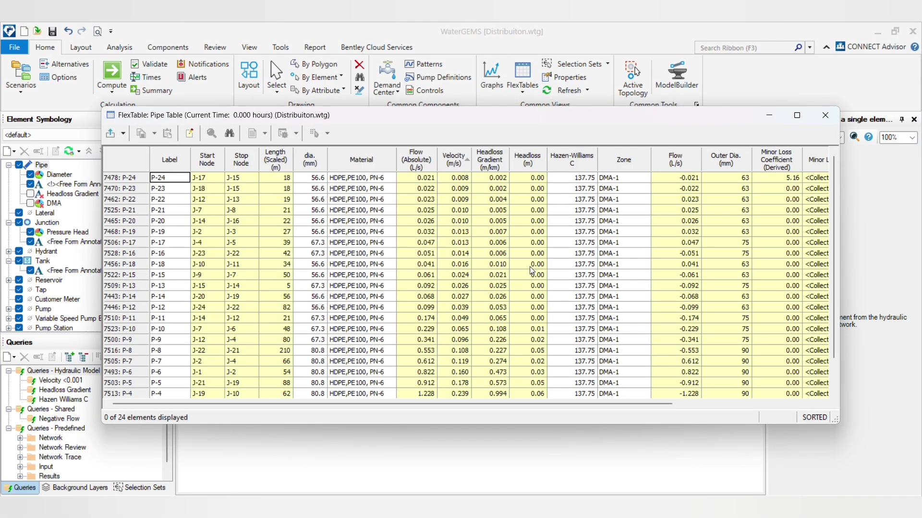
left_click_drag(531, 403, 671, 399)
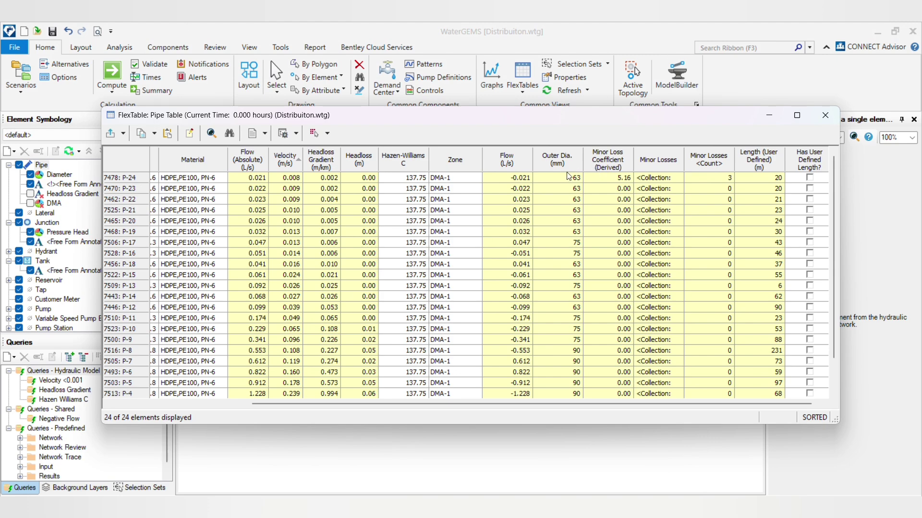
left_click_drag(569, 177, 356, 405)
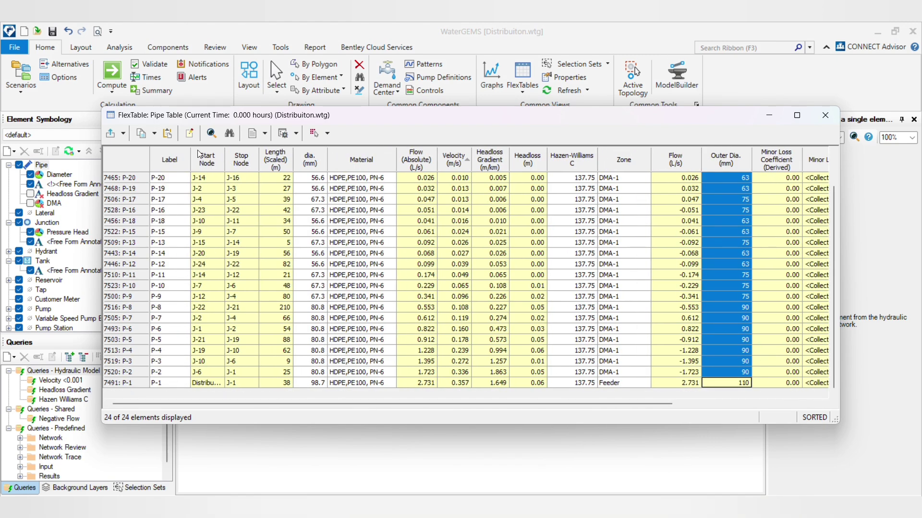
left_click(827, 118)
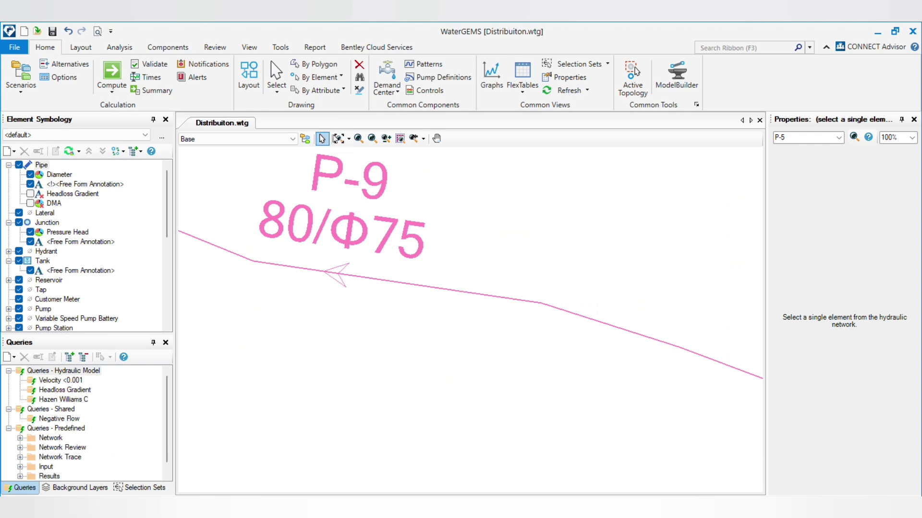
Create a new hydraulic model with change tracking enabled and open its pipe FlexTable.
left_click(25, 32)
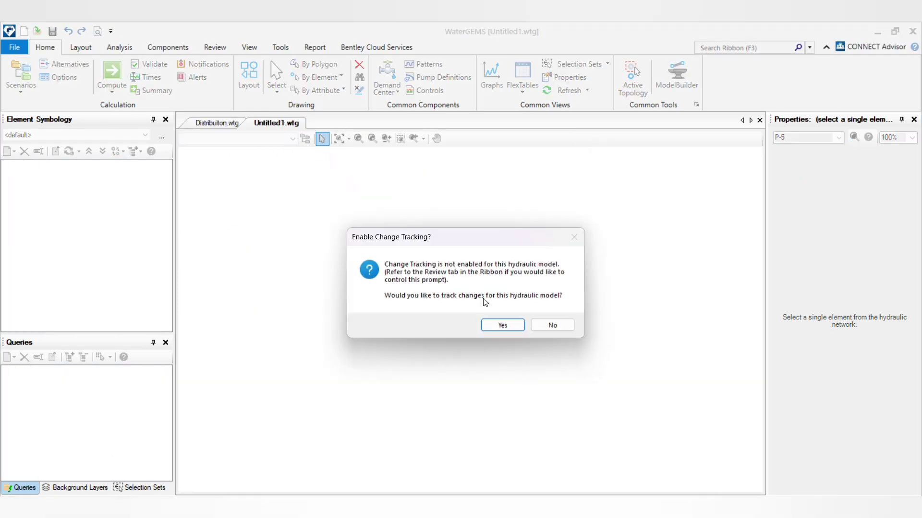
left_click(497, 324)
left_click(538, 94)
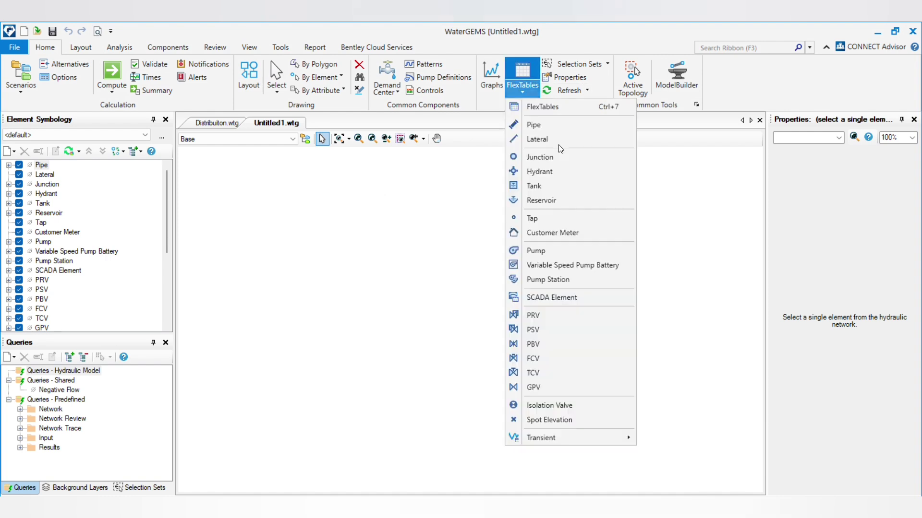
left_click(546, 124)
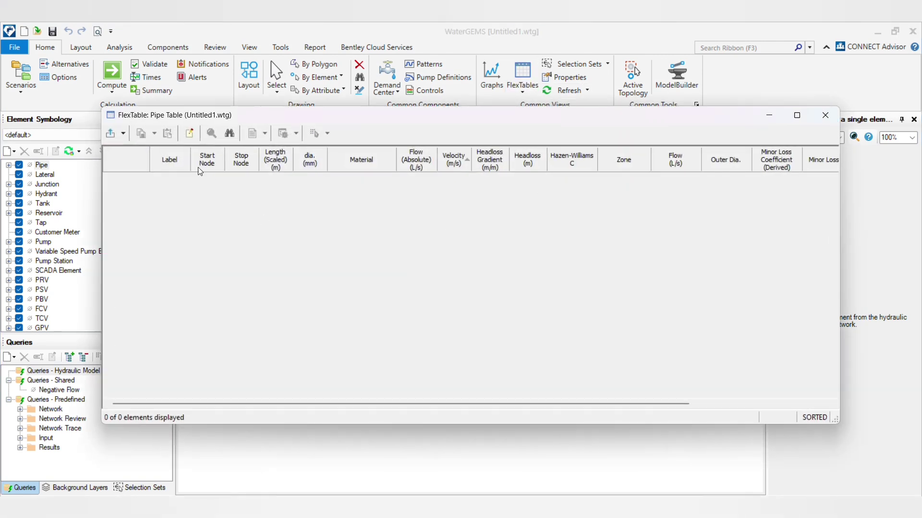
Open the column setup of the new model's pipe table and look through the available columns for diameter fields.
left_click(189, 134)
left_click(359, 293)
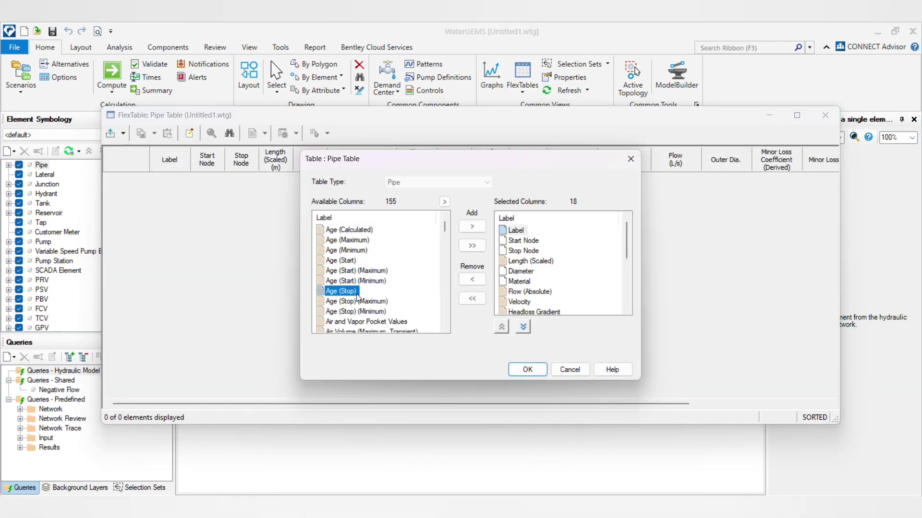
key("d")
scroll(362, 284, "down", 3)
scroll(356, 255, "down", 1)
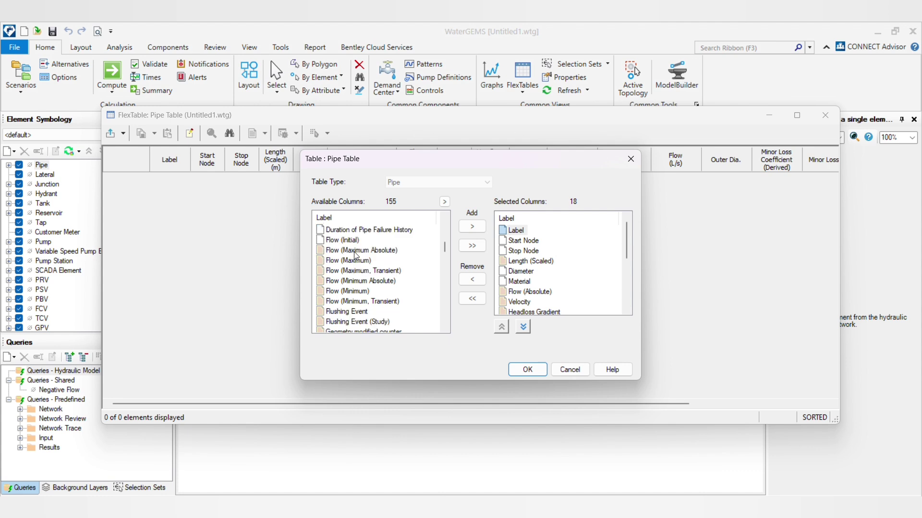
scroll(358, 259, "up", 3)
scroll(368, 270, "down", 1)
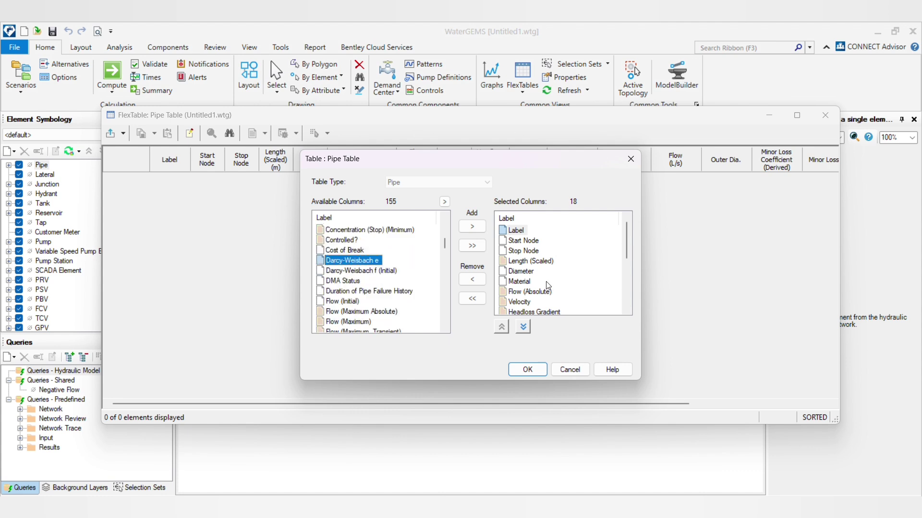
Review the selected columns around Diameter, accept the column setup, and check the pipe table's remaining columns before closing it.
left_click(515, 272)
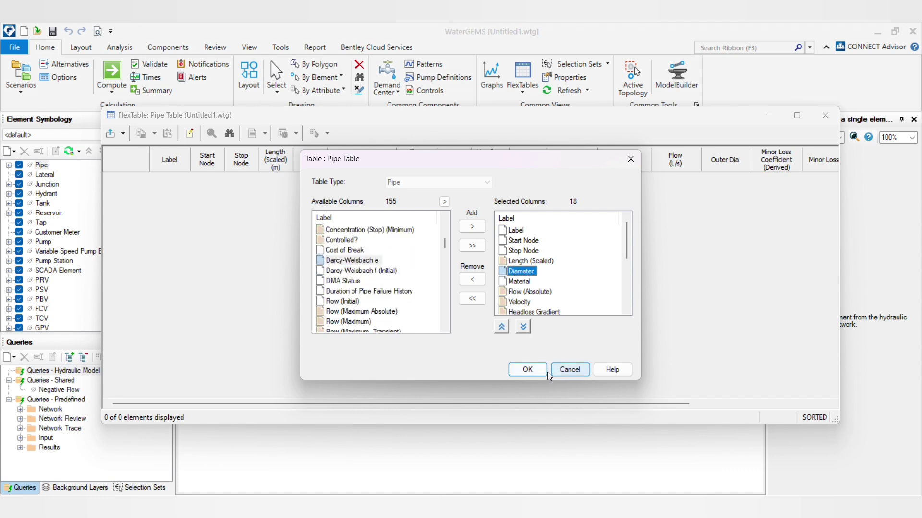
scroll(528, 266, "down", 1)
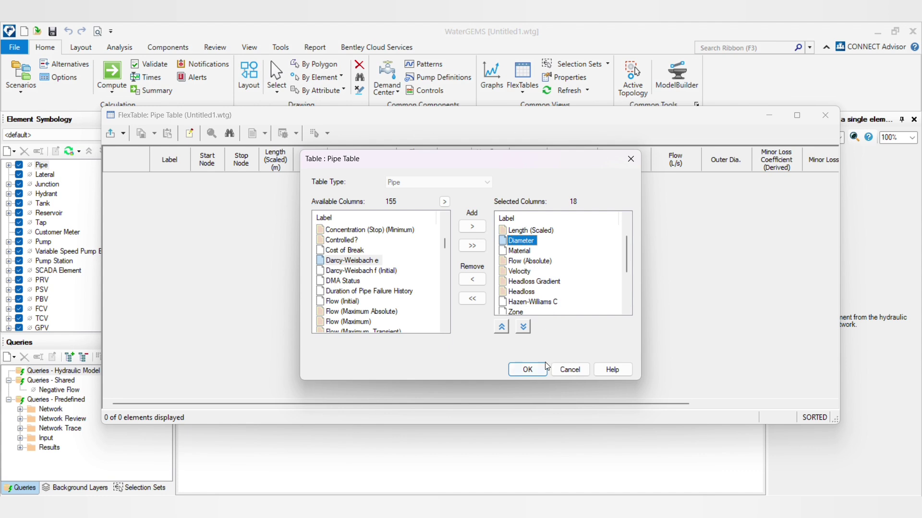
left_click(528, 369)
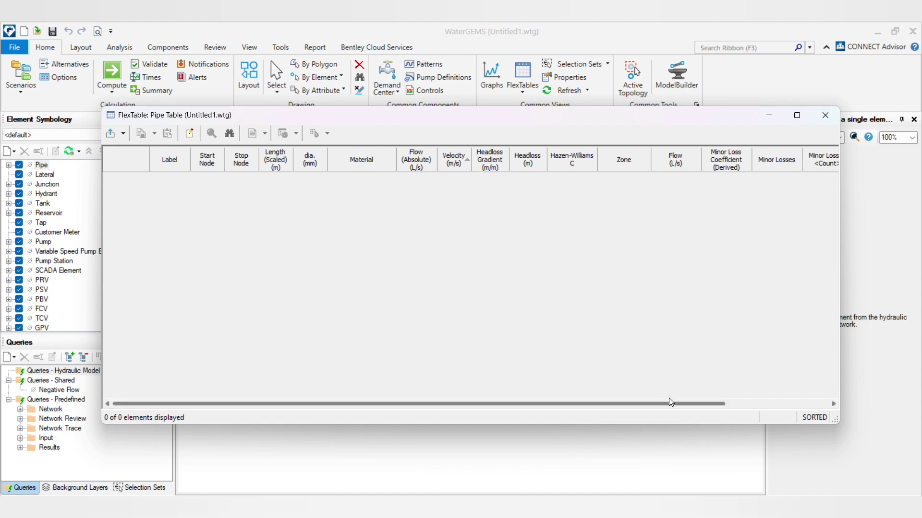
left_click_drag(669, 402, 789, 349)
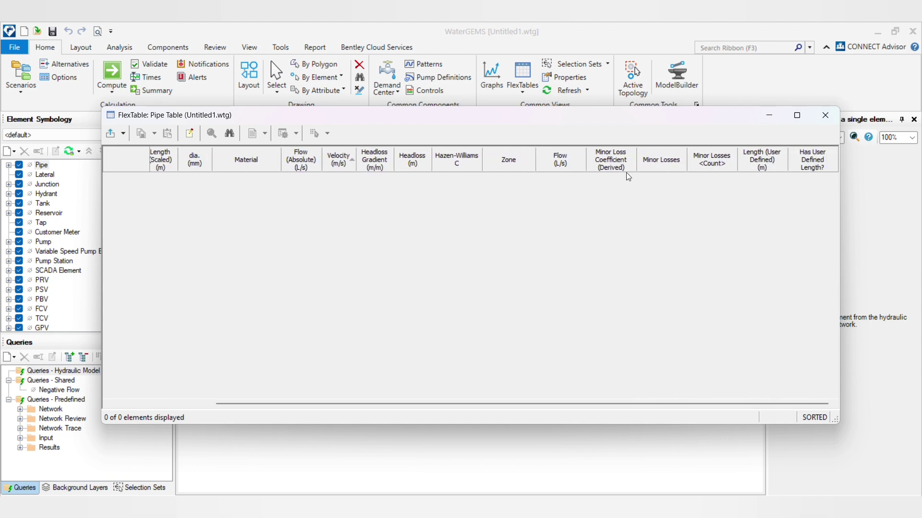
left_click(827, 117)
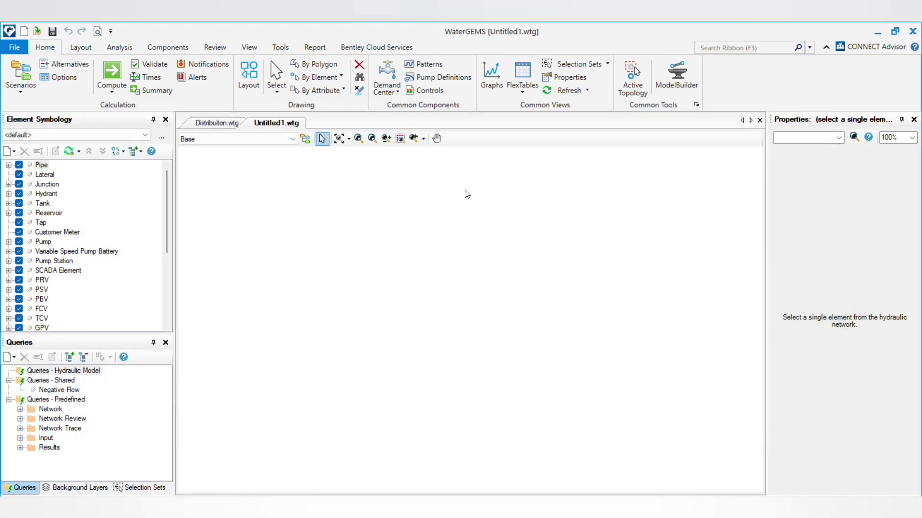